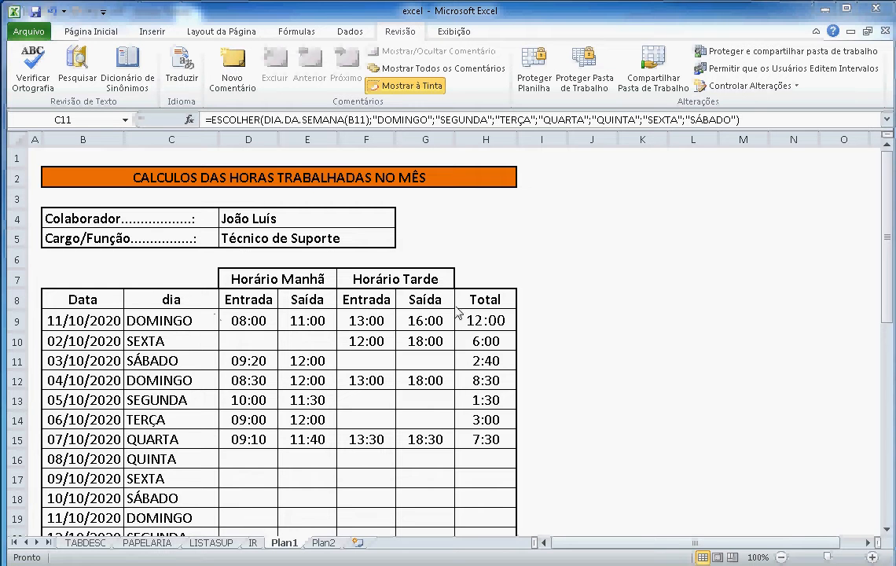
# Examine the employee name and job fields and the morning and afternoon times in row 9.
pyautogui.click(491, 320)
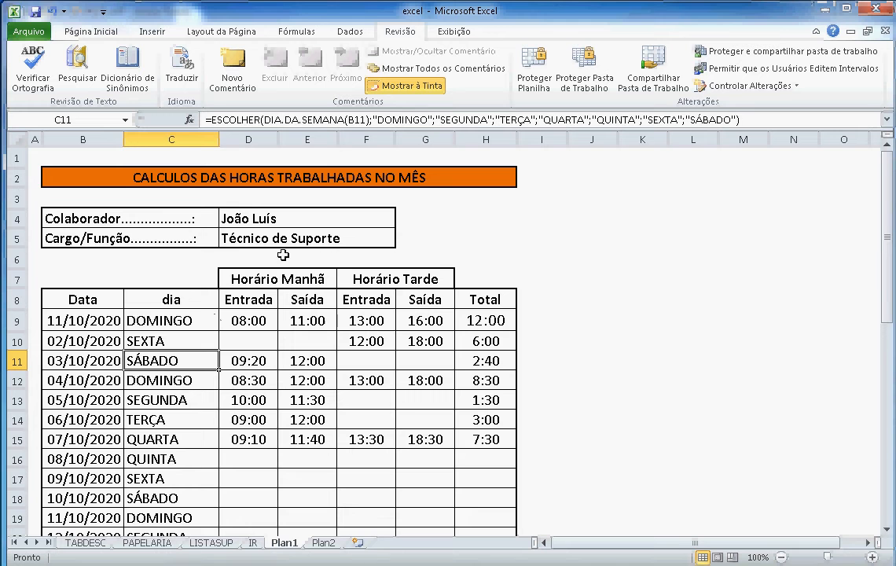
pyautogui.click(271, 212)
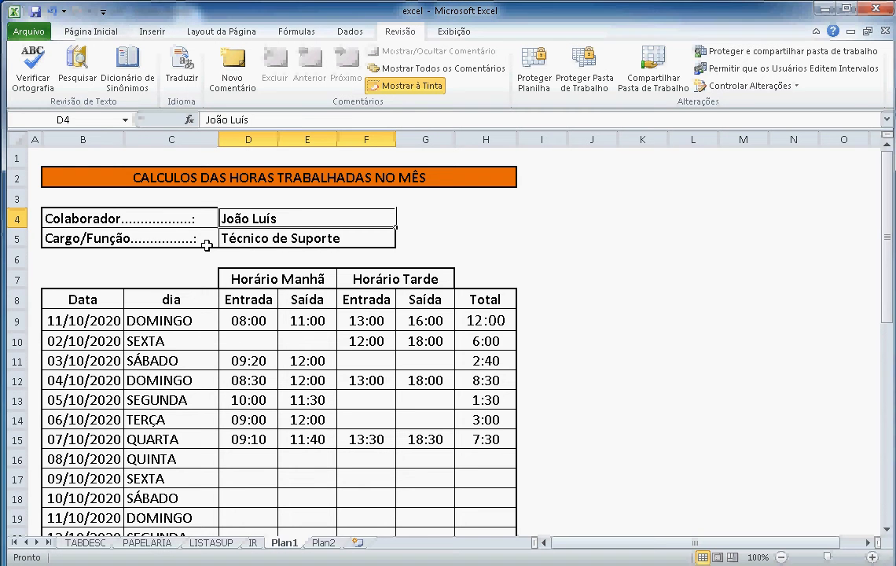
pyautogui.click(314, 238)
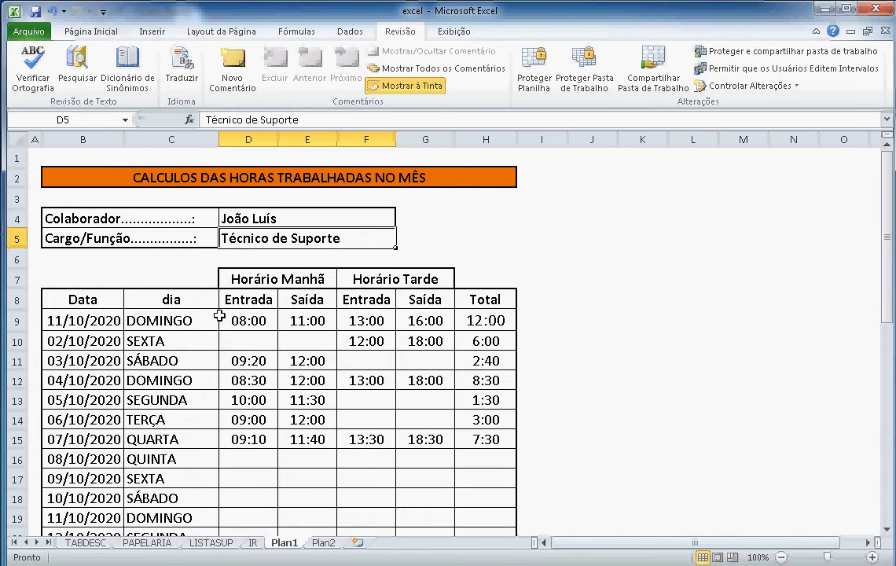
pyautogui.click(258, 323)
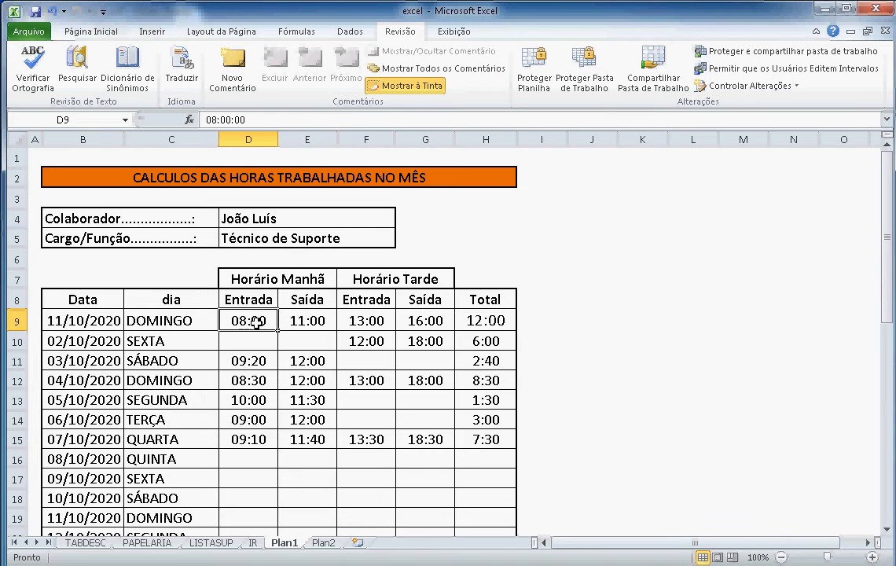
pyautogui.click(308, 321)
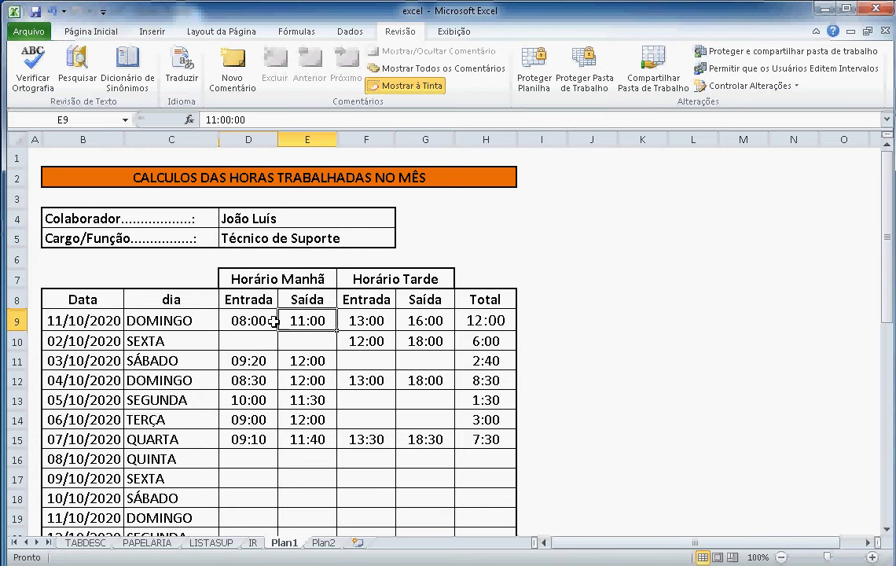
pyautogui.click(246, 318)
pyautogui.click(305, 318)
pyautogui.click(368, 317)
pyautogui.click(425, 320)
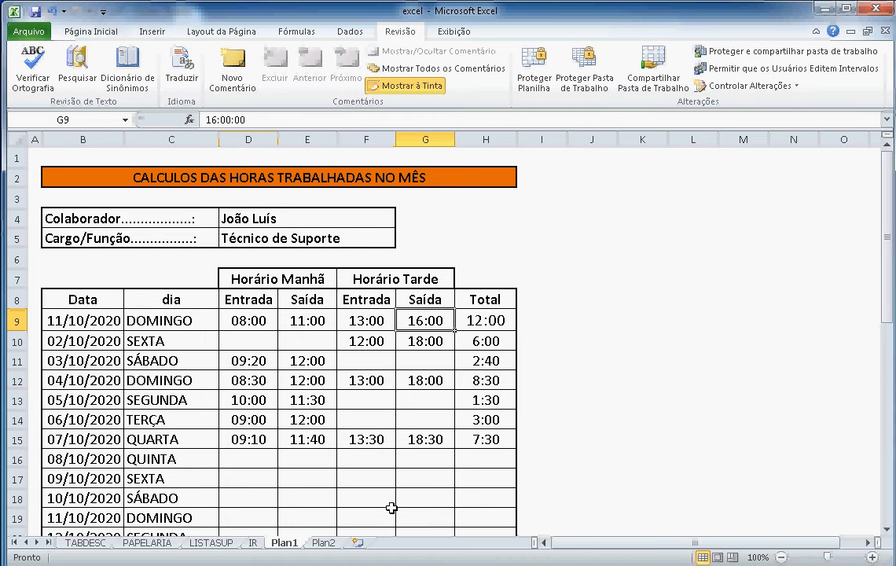
# Review the Total formulas in H9:H15, the weekday names in C9:C19 and the afternoon times in row 10.
pyautogui.click(498, 320)
pyautogui.click(485, 341)
pyautogui.click(481, 360)
pyautogui.click(481, 380)
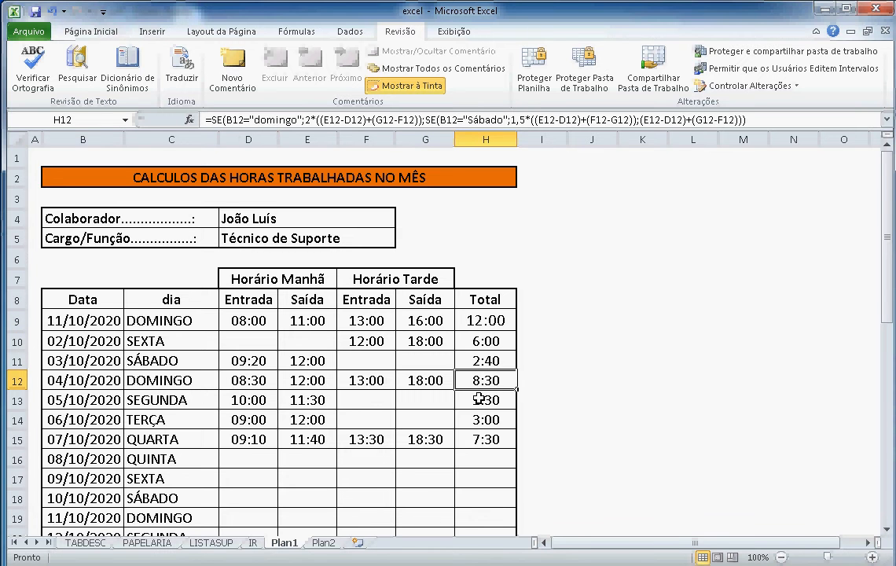
pyautogui.click(481, 400)
pyautogui.click(478, 420)
pyautogui.click(481, 440)
pyautogui.click(492, 319)
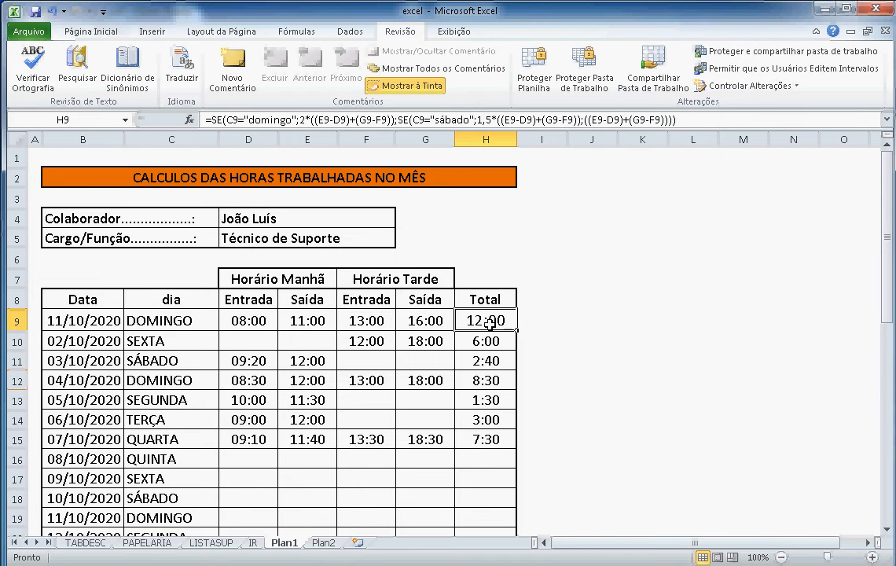
pyautogui.moveTo(146, 322); pyautogui.dragTo(150, 515)
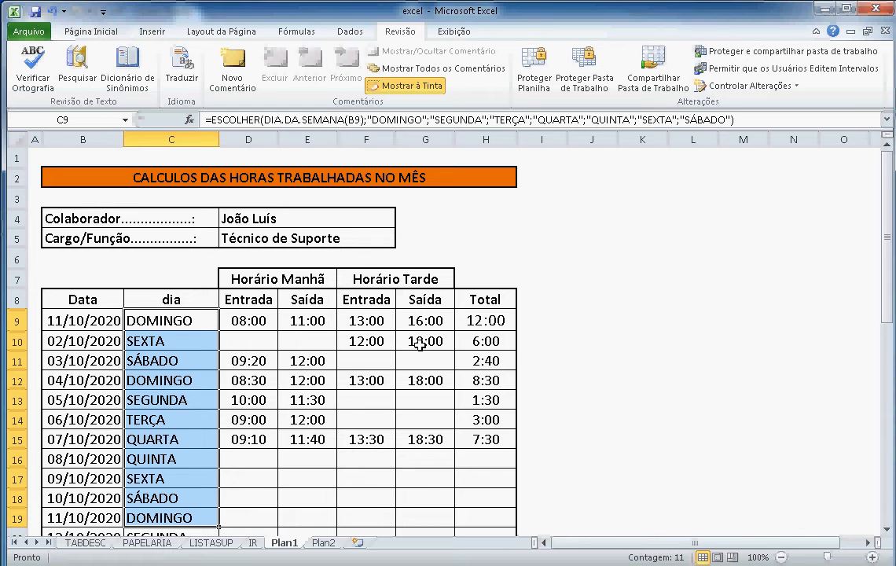
pyautogui.click(490, 341)
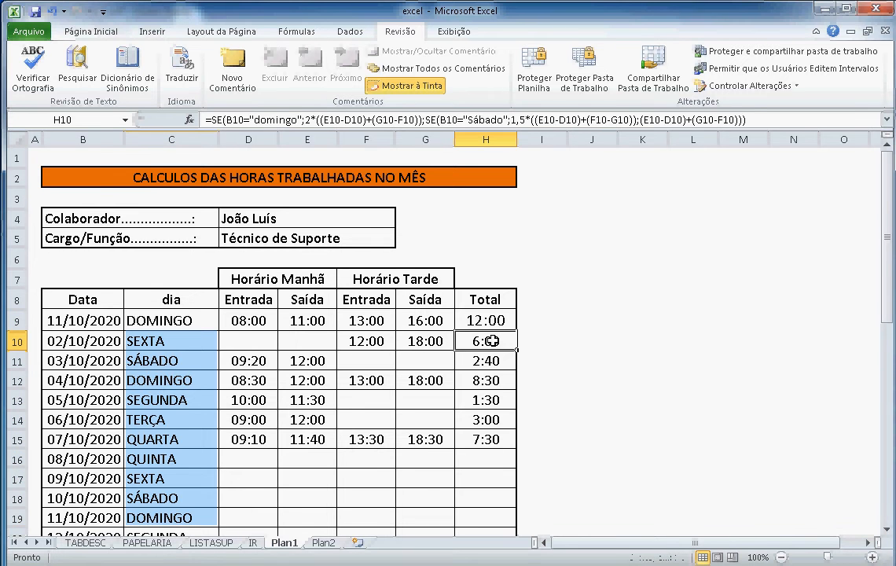
pyautogui.click(379, 340)
pyautogui.click(417, 341)
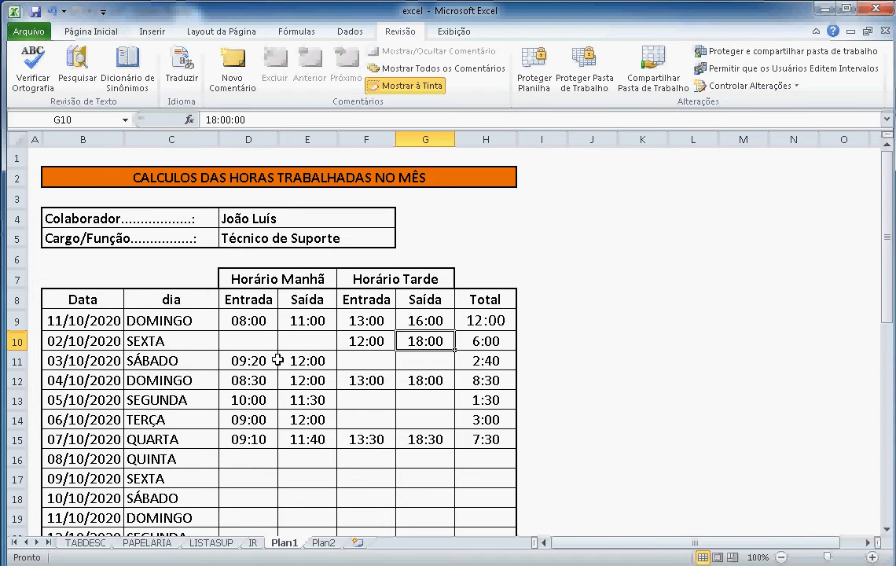
# Set the morning entry time in D11 to 09:00.
pyautogui.click(253, 361)
pyautogui.write('09:')
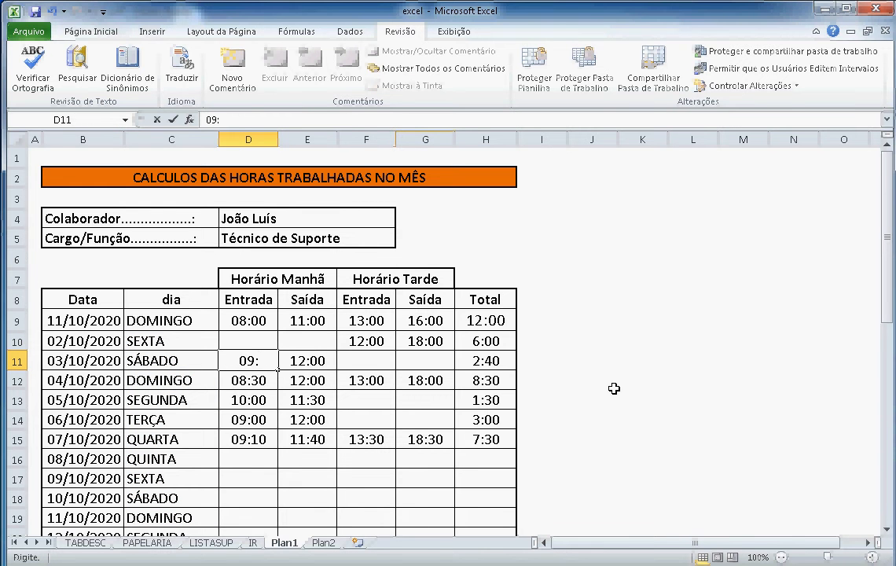
pyautogui.write('00')
pyautogui.press('Return')
pyautogui.press('Up')
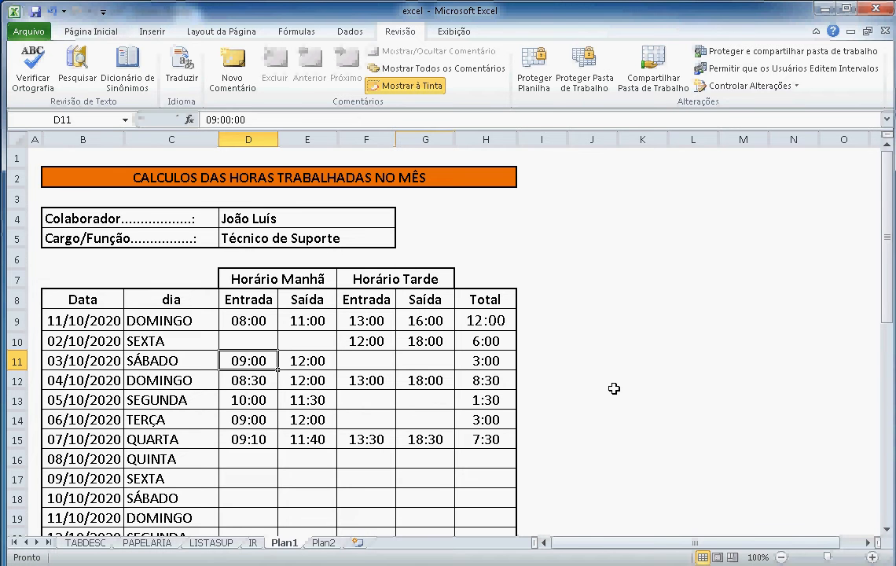
# Examine row 11 across its exit time, Total formula and weekday formula.
pyautogui.press('Right')
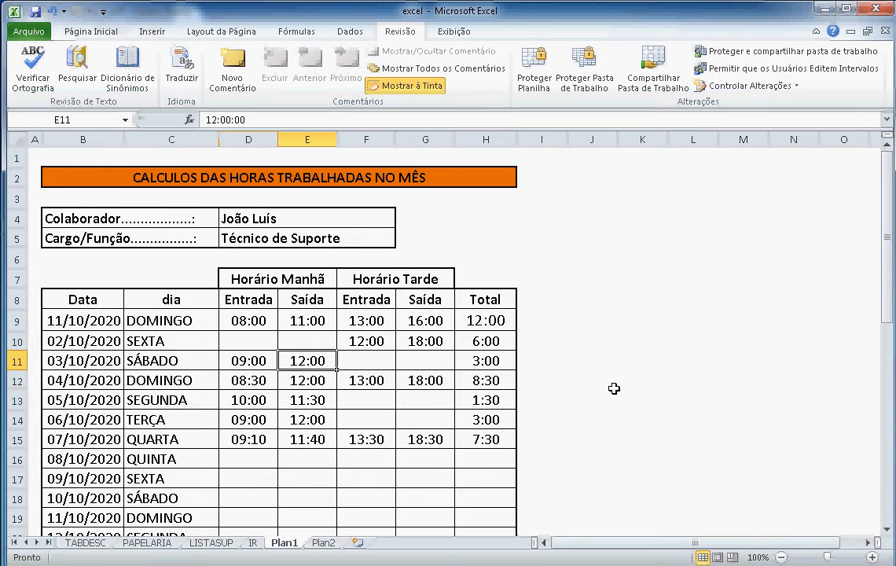
pyautogui.press('Right')
pyautogui.press('Right')
pyautogui.press('Right')
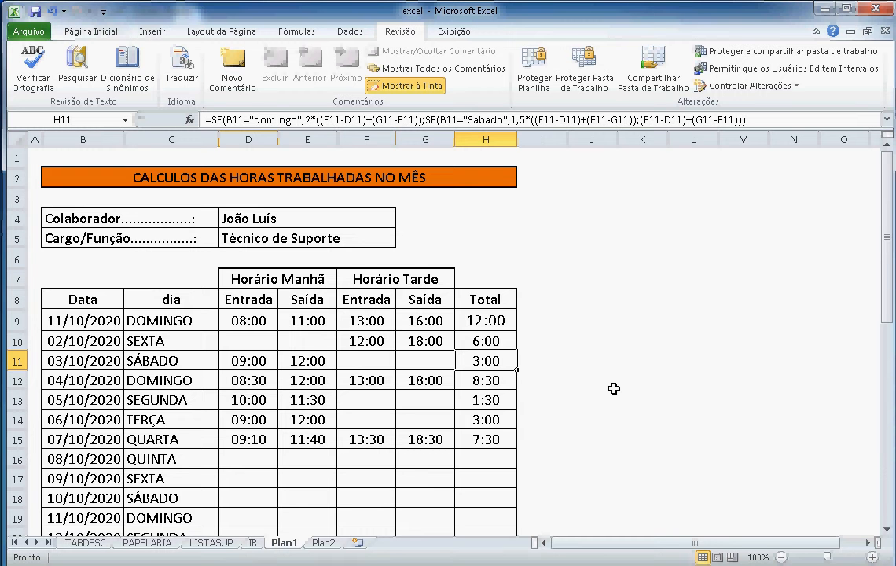
pyautogui.press('Left')
pyautogui.press('Left')
pyautogui.press('Left')
pyautogui.press('Left')
pyautogui.press('Left')
pyautogui.press('Left')
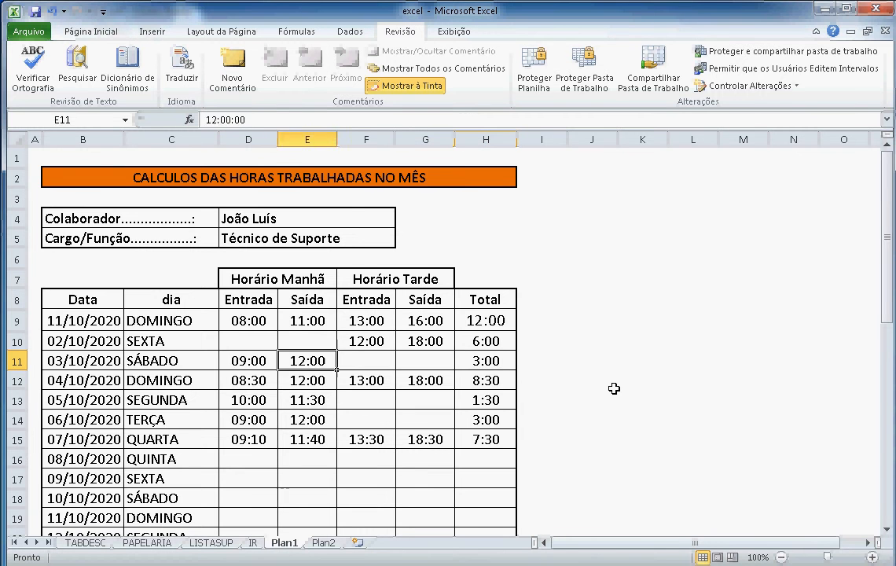
pyautogui.press('Right')
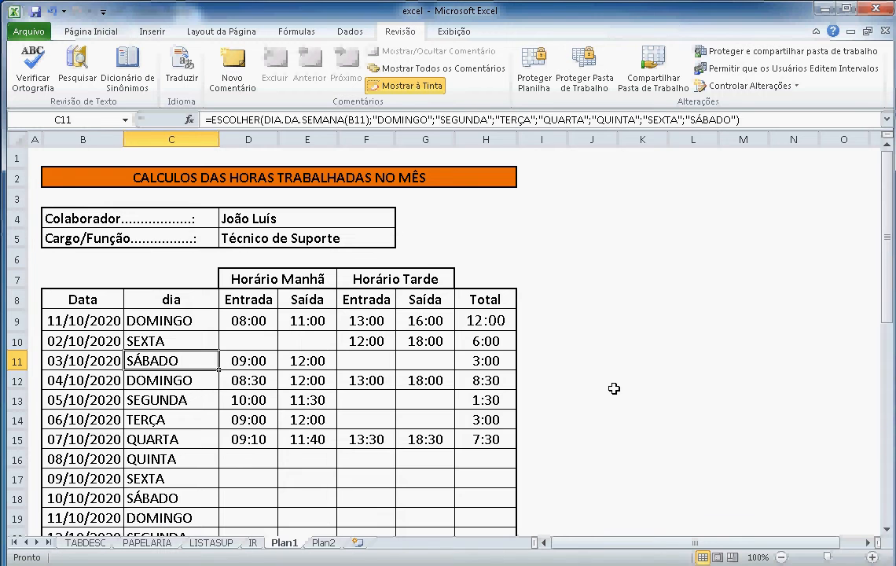
# Clear the afternoon entry and exit times in F9 and G9.
pyautogui.press('Up')
pyautogui.press('Up')
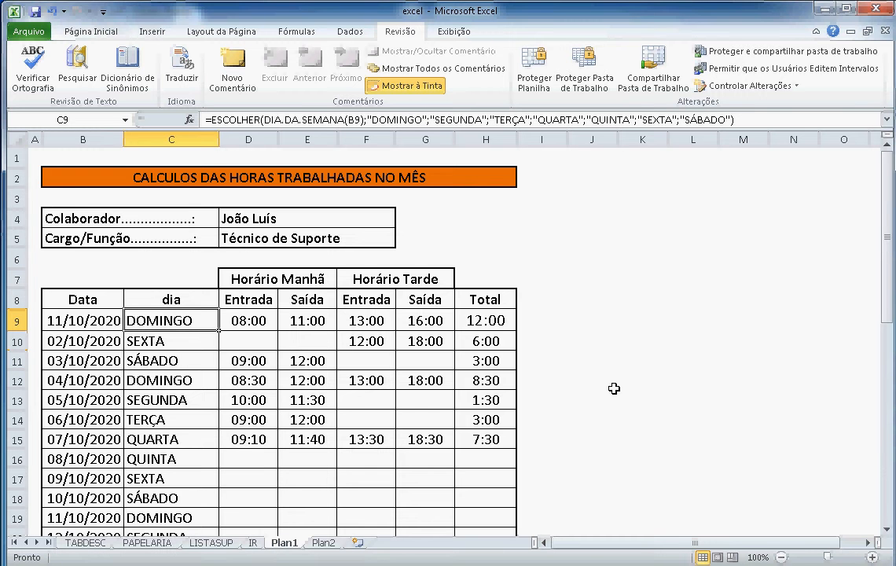
pyautogui.press('Right')
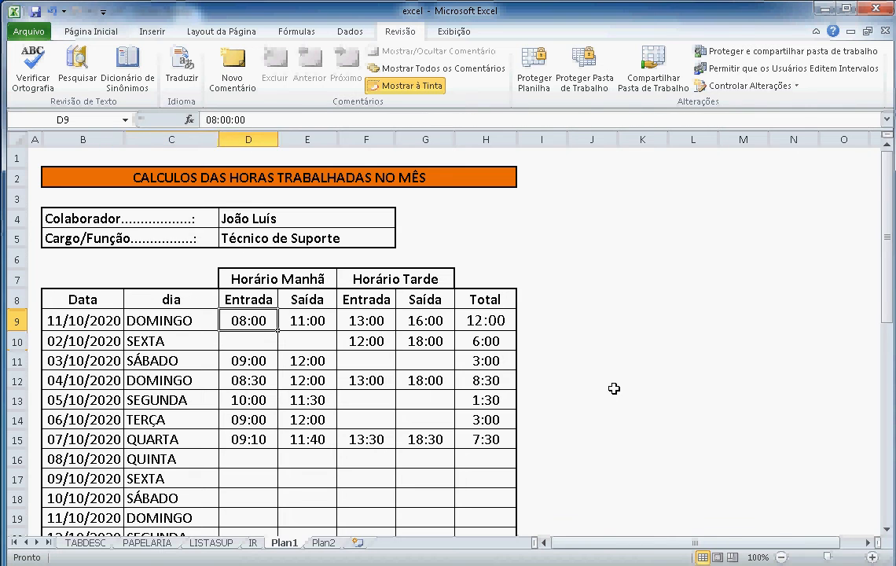
pyautogui.press('Right')
pyautogui.press('Right')
pyautogui.press('Left')
pyautogui.press('Left')
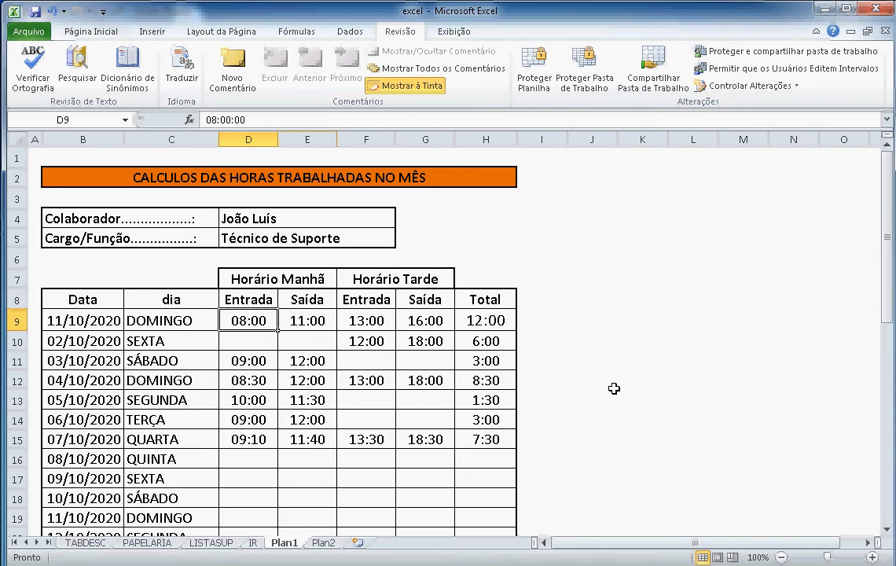
pyautogui.press('Right')
pyautogui.press('Right')
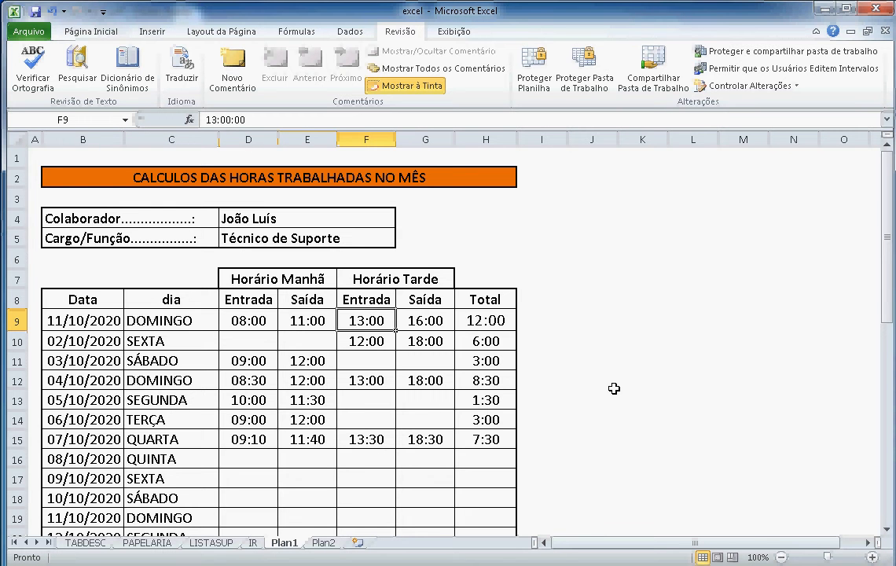
pyautogui.press('Delete')
pyautogui.press('Right')
pyautogui.press('Delete')
# Compare the morning times in row 9 with the Total formula in H9.
pyautogui.press('Left')
pyautogui.press('Left')
pyautogui.press('Left')
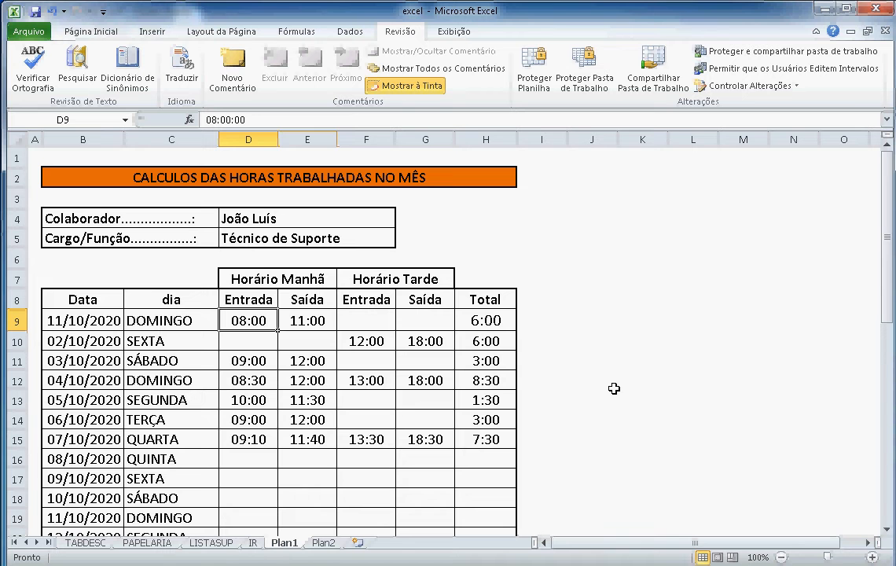
pyautogui.press('Right')
pyautogui.press('Left')
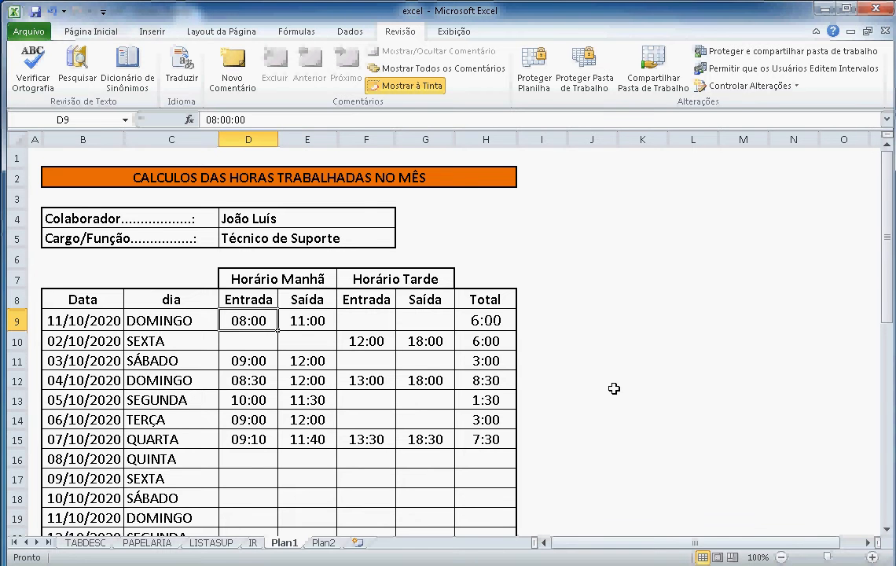
pyautogui.press('Right')
pyautogui.press('Right')
pyautogui.press('Right')
pyautogui.press('Right')
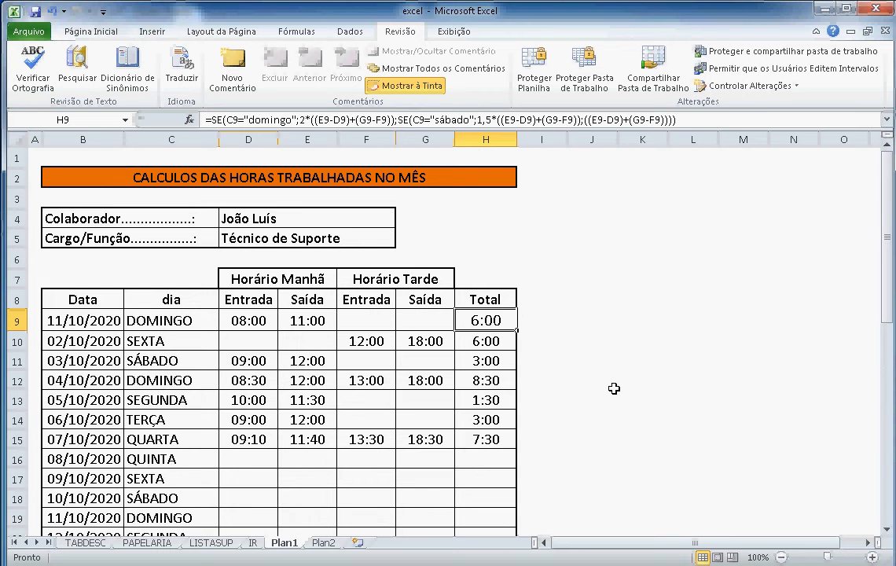
pyautogui.press('Left')
pyautogui.press('Left')
pyautogui.press('Left')
pyautogui.press('Left')
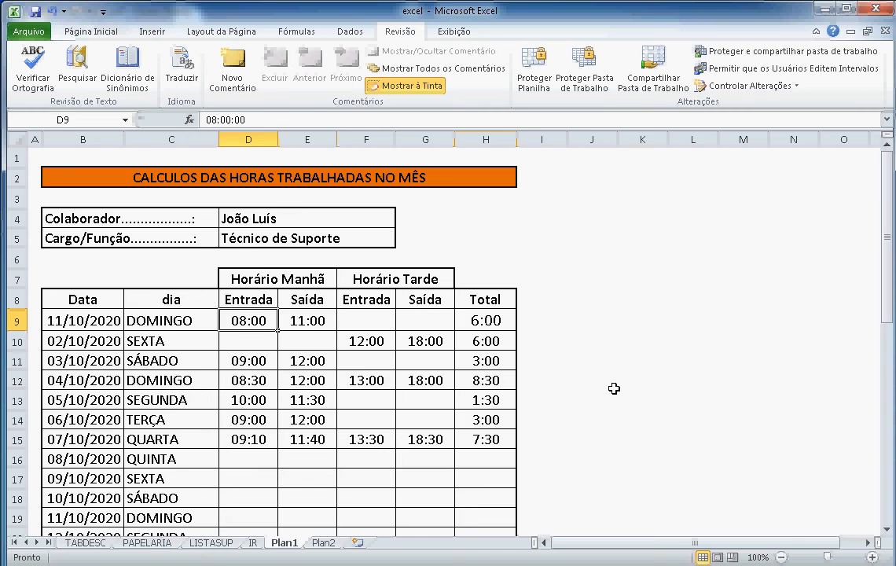
# Set the date in B9 to 03/10/2020 and check the Total in H9.
pyautogui.press('Right')
pyautogui.press('Left')
pyautogui.press('Left')
pyautogui.press('Left')
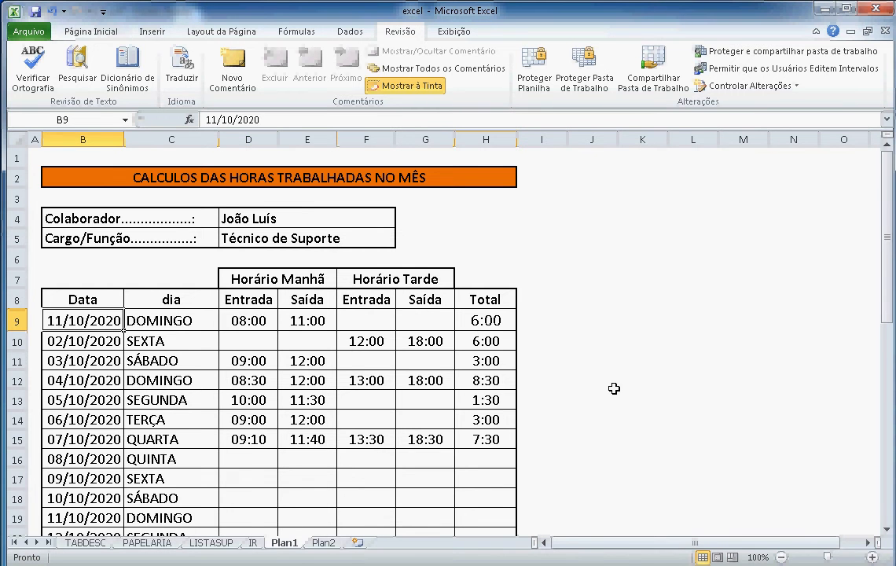
pyautogui.write('03/1')
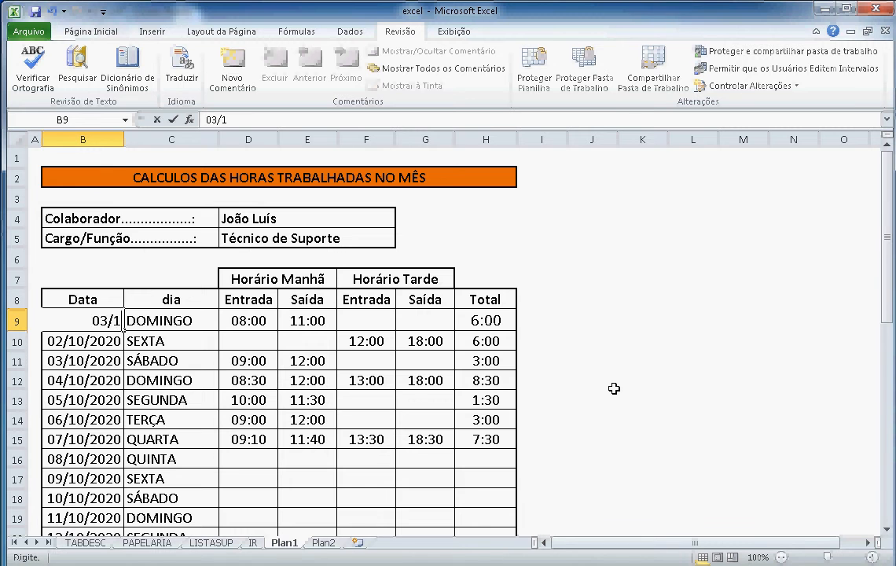
pyautogui.write('0/20')
pyautogui.press('Return')
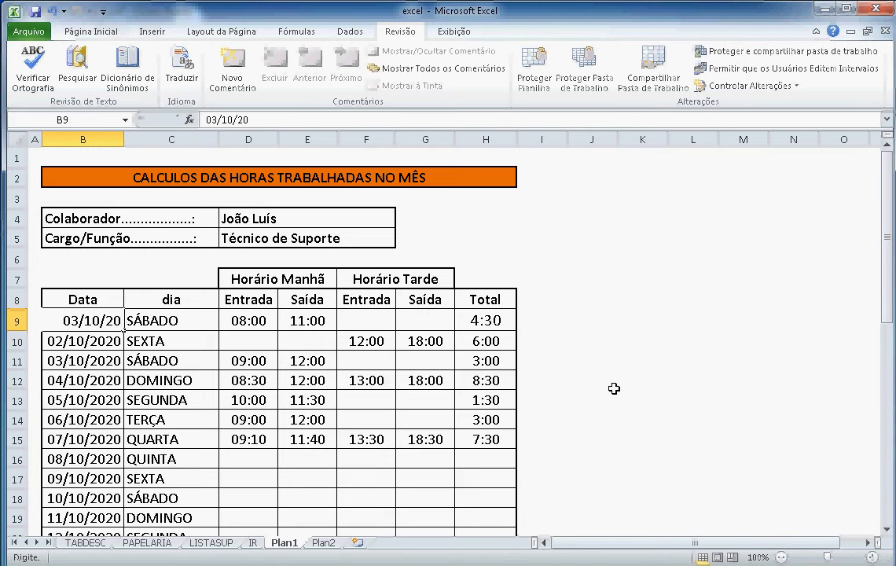
pyautogui.press('Up')
pyautogui.press('Right')
pyautogui.press('Right')
pyautogui.press('Right')
pyautogui.press('Right')
pyautogui.press('Right')
pyautogui.press('Right')
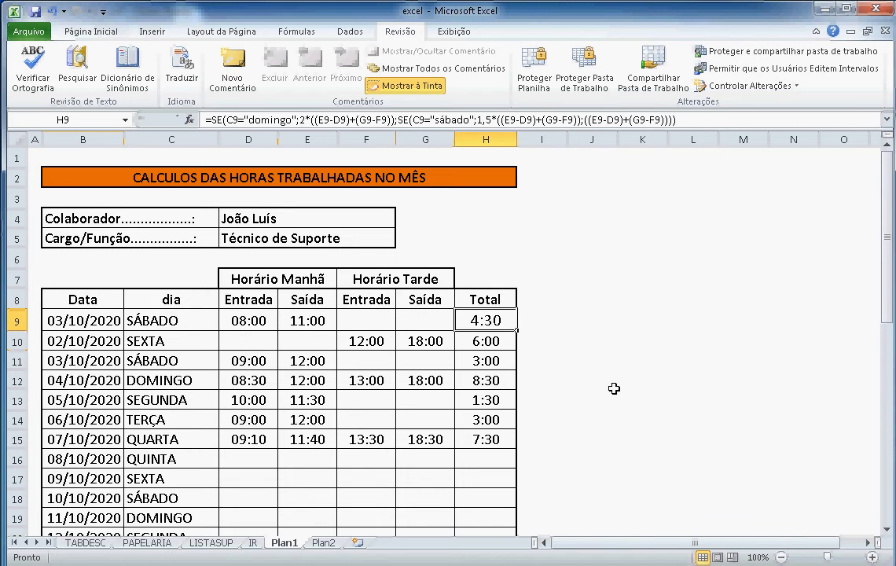
# Set the date in B9 to 02/10/2020.
pyautogui.press('Left')
pyautogui.press('Left')
pyautogui.press('Left')
pyautogui.press('Left')
pyautogui.press('Left')
pyautogui.press('Left')
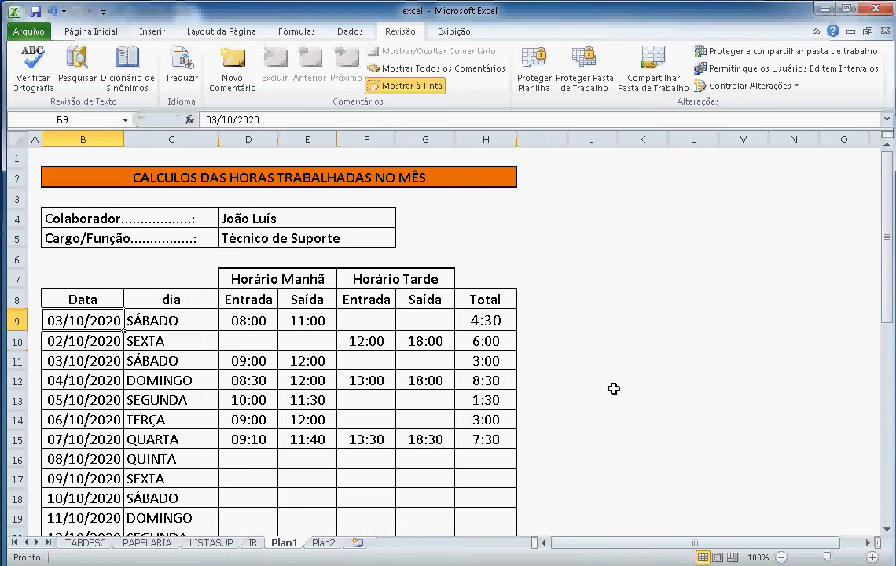
pyautogui.write('02/0')
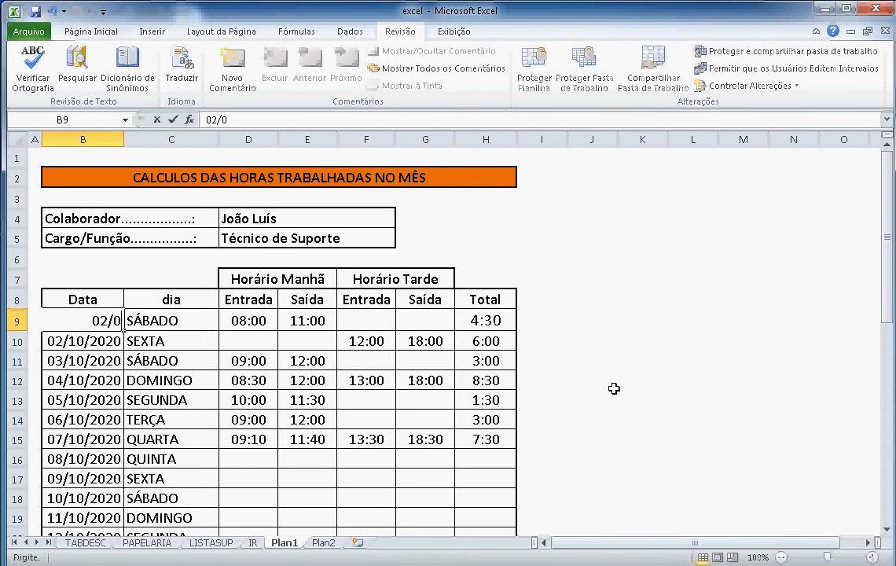
pyautogui.press('BackSpace')
pyautogui.write('10/2020')
pyautogui.press('Return')
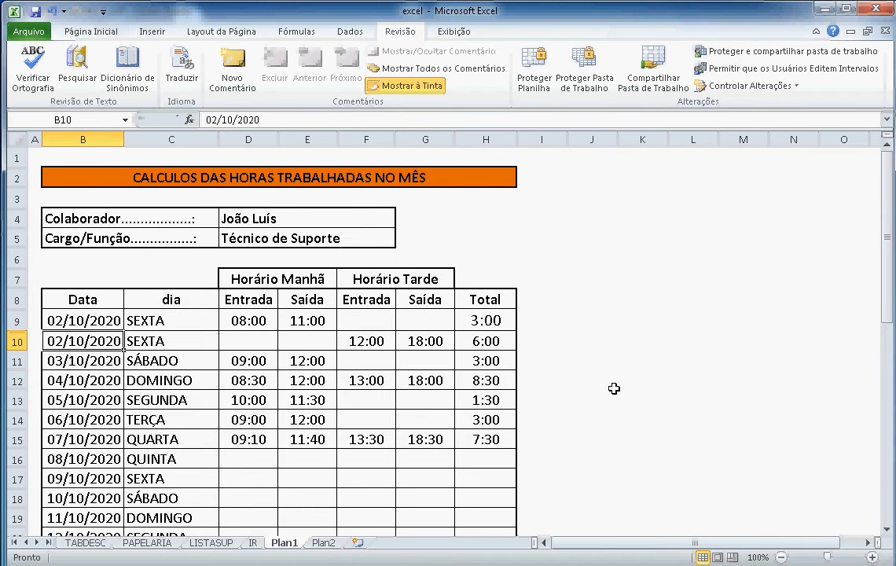
# Check the Total in H9 and clear the Total cells H10:H16 below it.
pyautogui.press('Up')
pyautogui.press('Right')
pyautogui.press('Right')
pyautogui.press('Right')
pyautogui.press('Right')
pyautogui.press('Right')
pyautogui.press('Right')
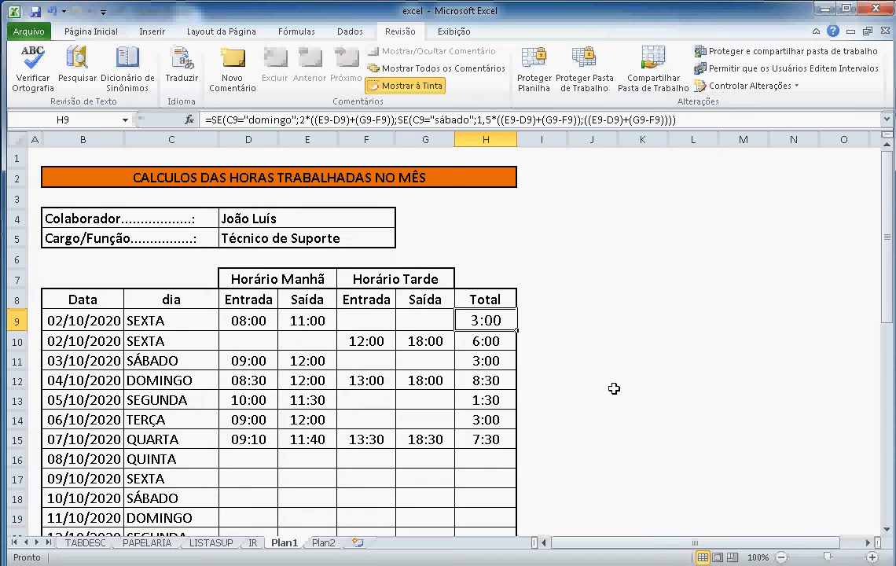
pyautogui.press('Down')
pyautogui.hotkey('shift', 'Down')
pyautogui.hotkey('shift', 'Down')
pyautogui.hotkey('shift', 'Down')
pyautogui.hotkey('shift', 'Down')
pyautogui.hotkey('shift', 'Down')
pyautogui.hotkey('shift', 'Down')
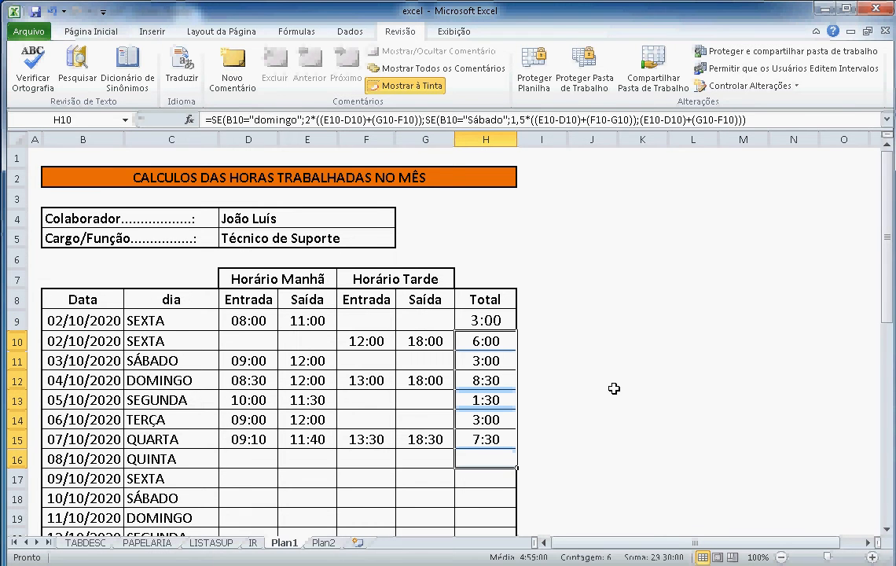
pyautogui.press('Delete')
pyautogui.press('Up')
pyautogui.press('Left')
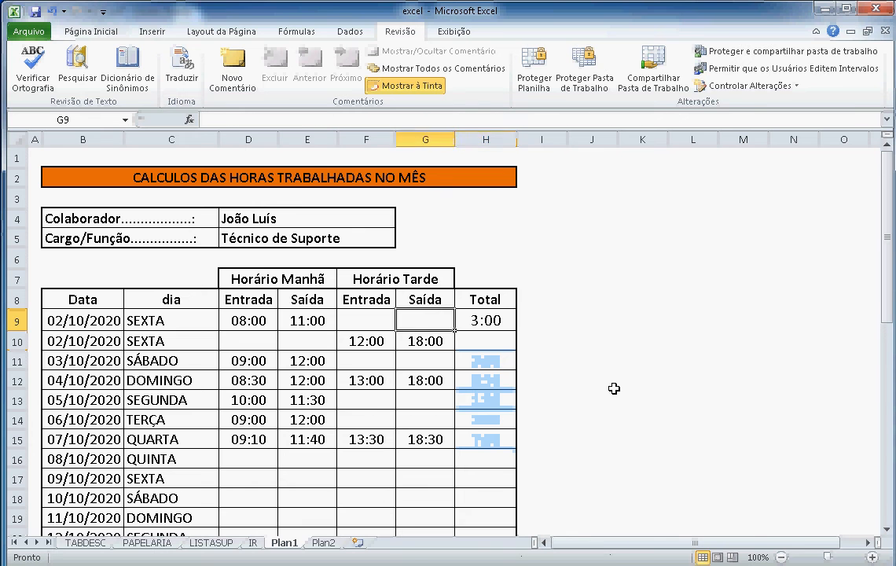
# Compare the date in B9 with the ESCOLHER weekday formula in C9.
pyautogui.press('Right')
pyautogui.press('Left')
pyautogui.press('Left')
pyautogui.press('Left')
pyautogui.press('Left')
pyautogui.press('Left')
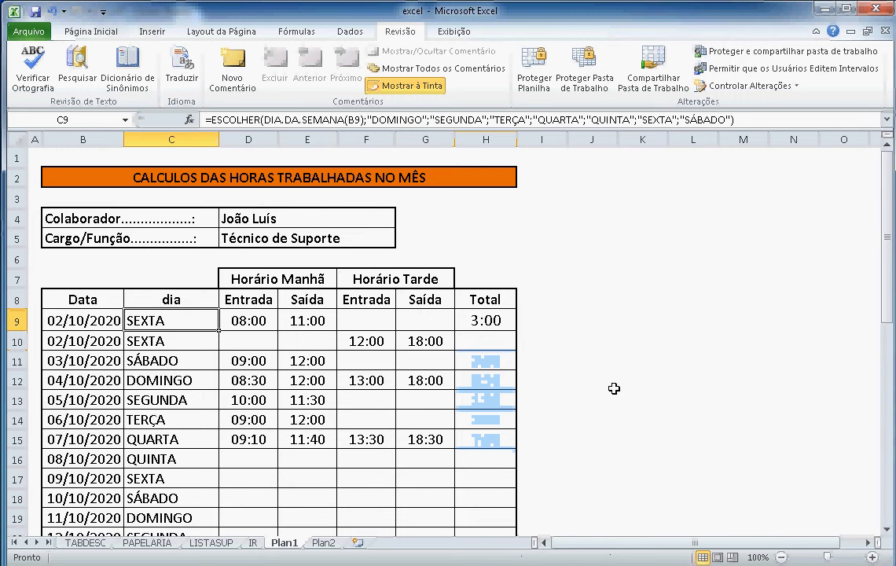
pyautogui.press('Left')
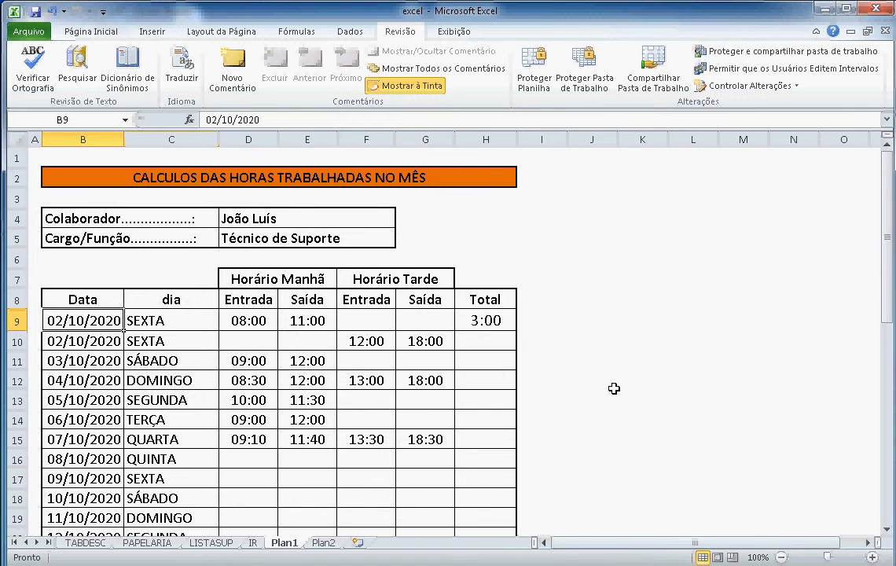
pyautogui.press('Right')
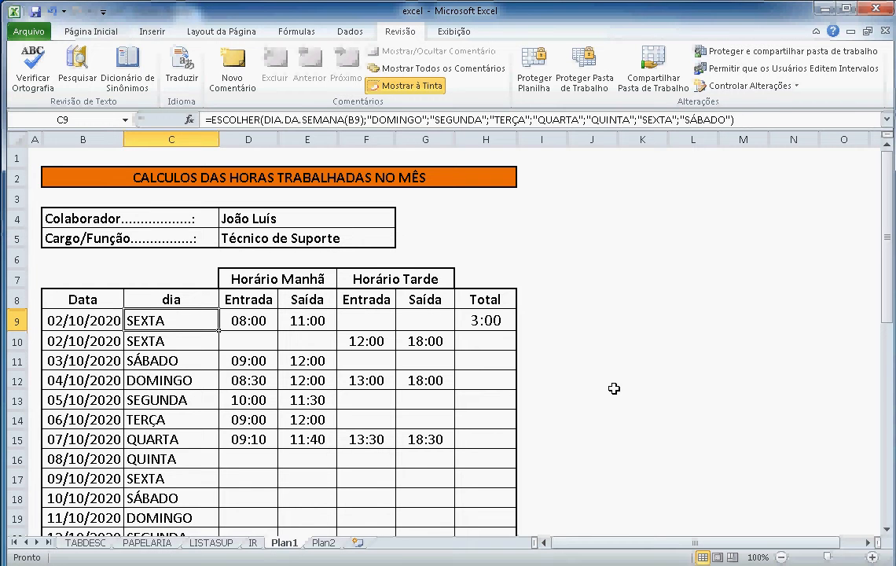
pyautogui.press('Left')
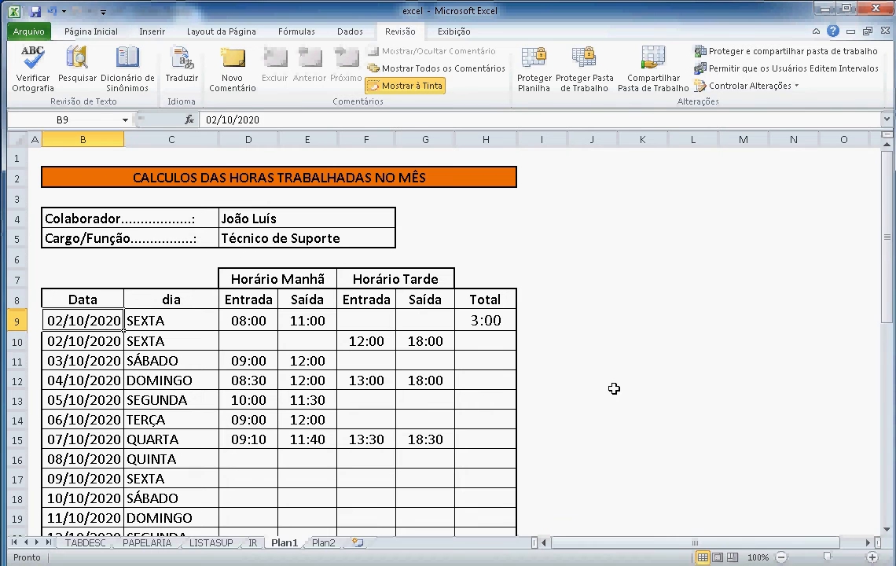
pyautogui.write('01/')
pyautogui.hotkey('ctrl', 'Return')
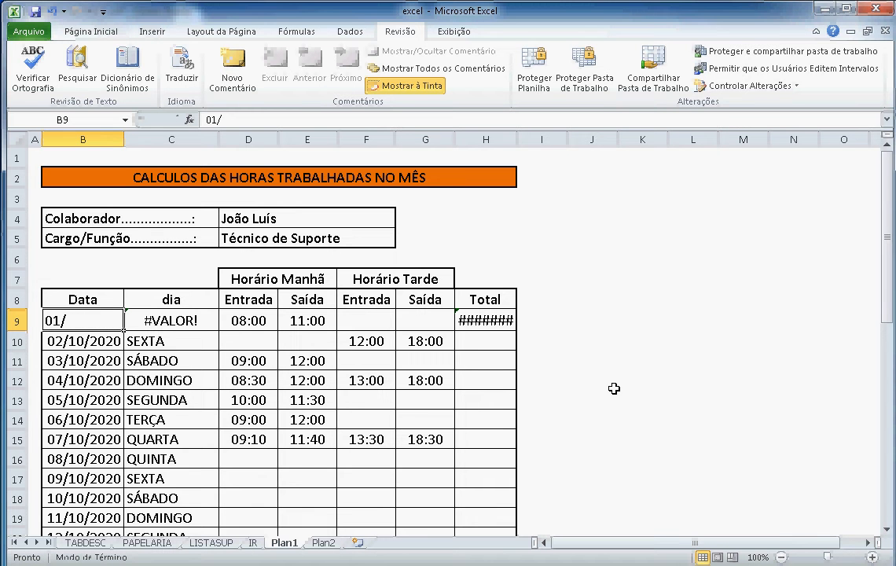
pyautogui.press('Left')
pyautogui.press('Right')
pyautogui.hotkey('ctrl', 'z')
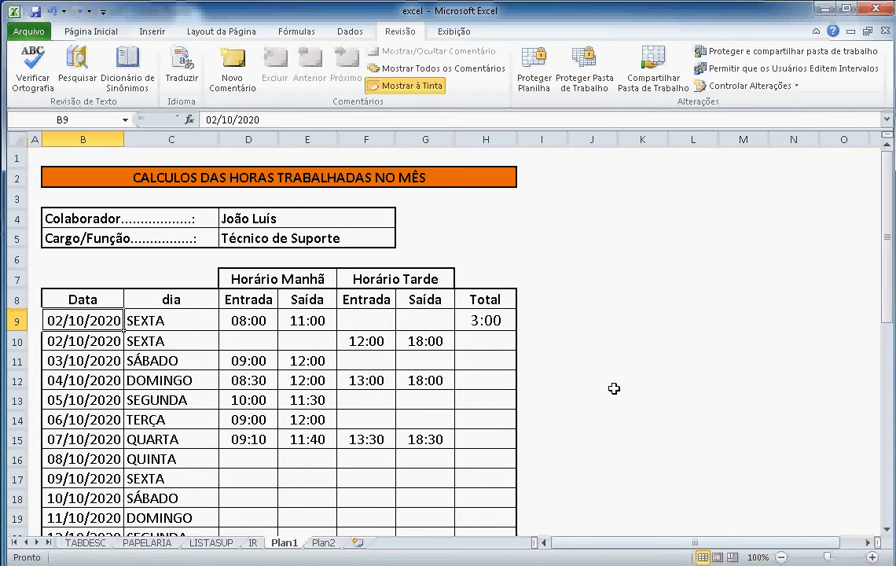
# Set the date in B9 to 01/10/2020 and check the weekday formula in C9.
pyautogui.press('End')
pyautogui.press('Right')
pyautogui.press('Left')
pyautogui.press('Left')
pyautogui.press('Left')
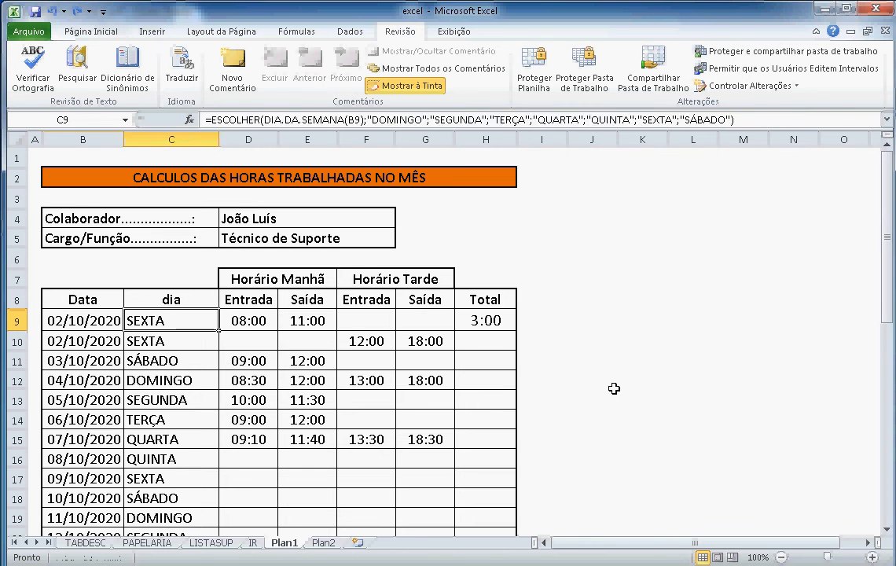
pyautogui.press('End')
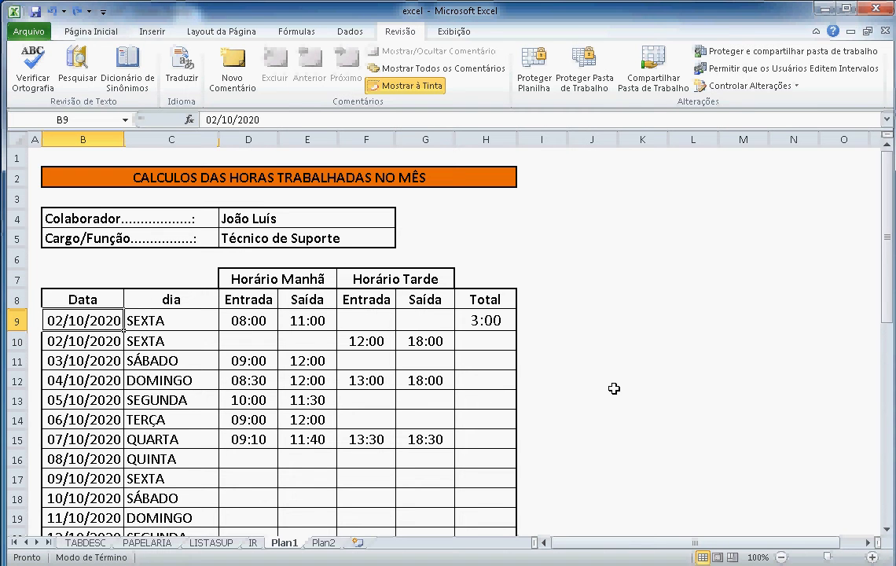
pyautogui.write('01')
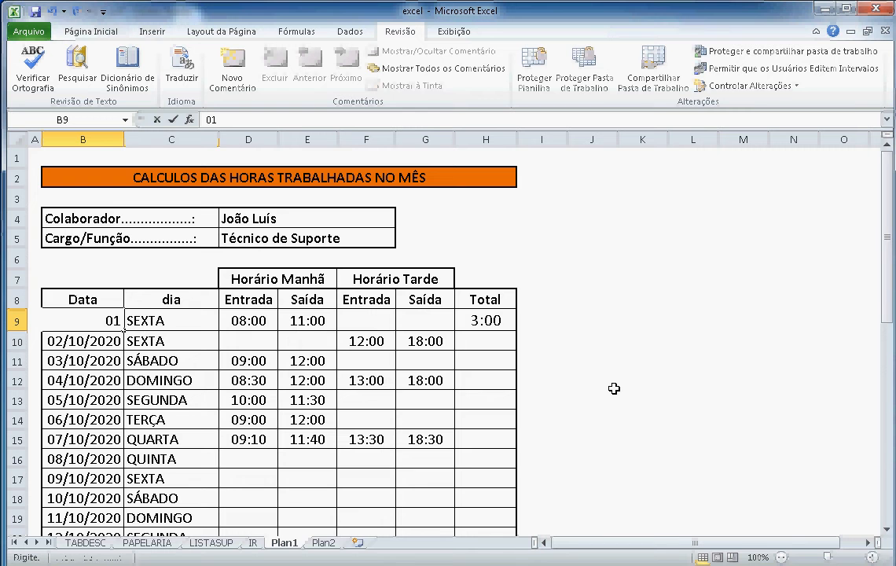
pyautogui.write('/10/2020')
pyautogui.press('Return')
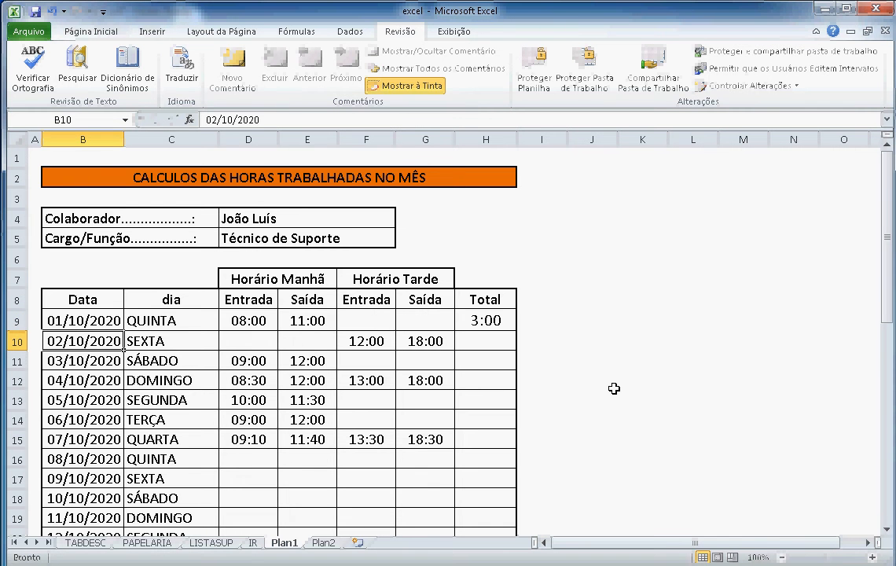
pyautogui.press('Up')
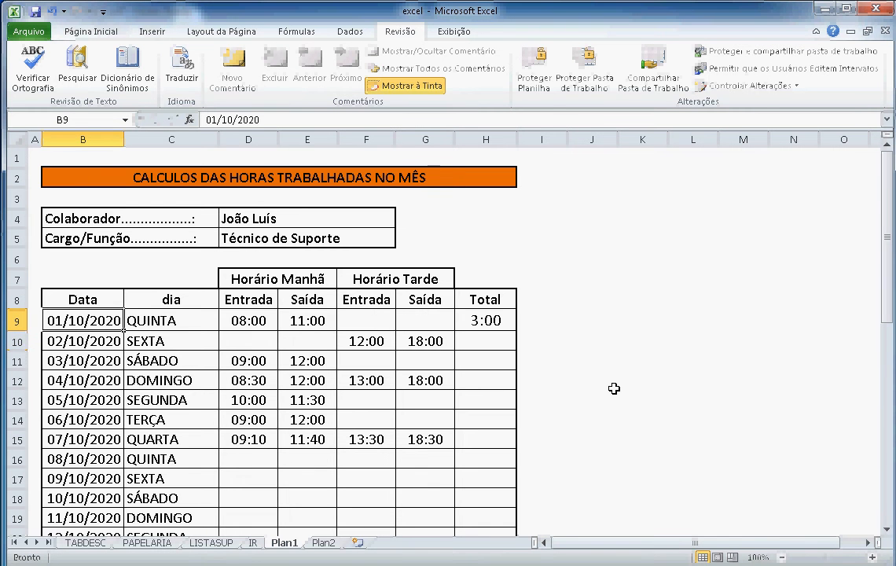
pyautogui.press('Right')
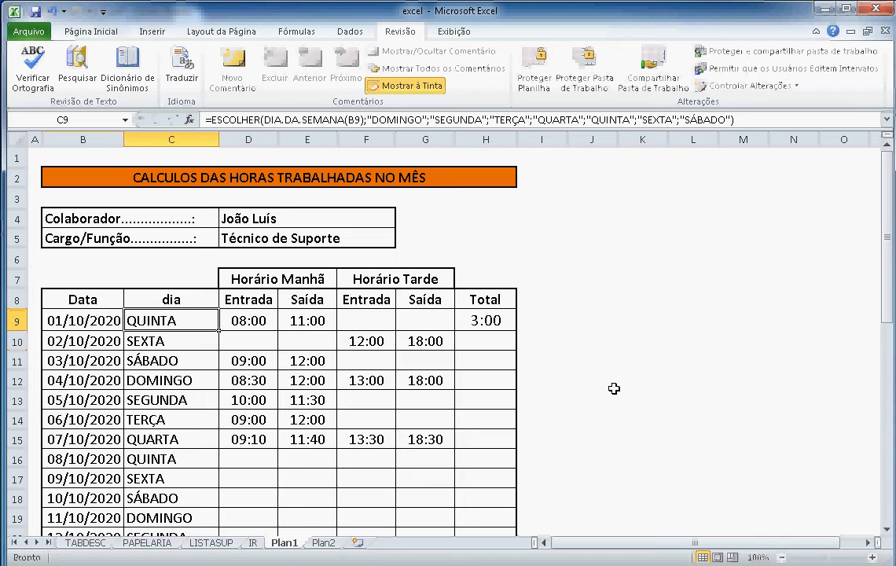
# Set the date in B9 to 15/05/1985 and check the weekday in C9.
pyautogui.press('Right')
pyautogui.press('Right')
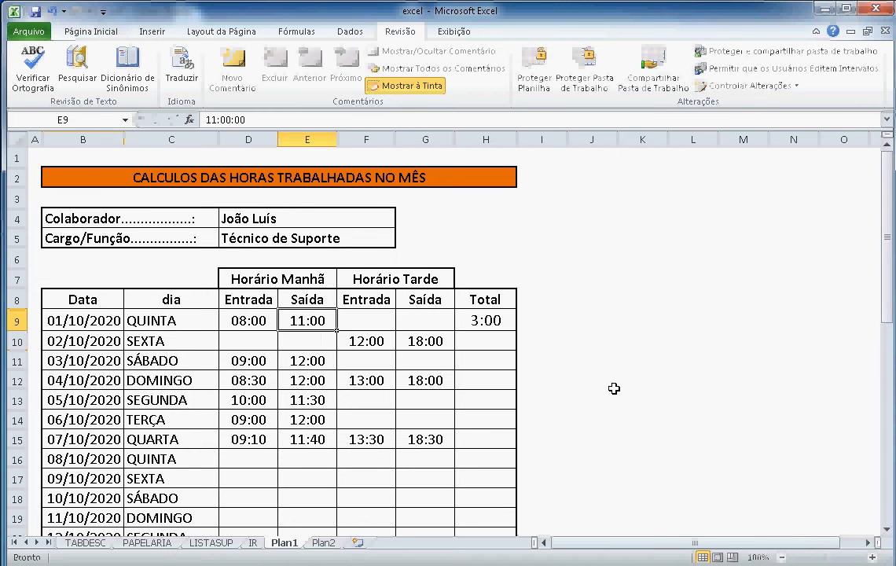
pyautogui.press('Left')
pyautogui.press('Left')
pyautogui.press('Left')
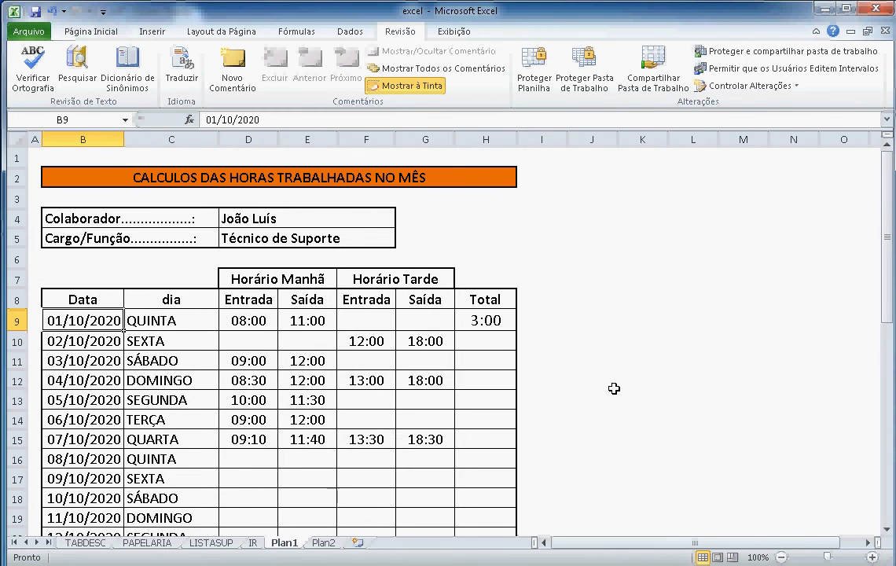
pyautogui.write('15/')
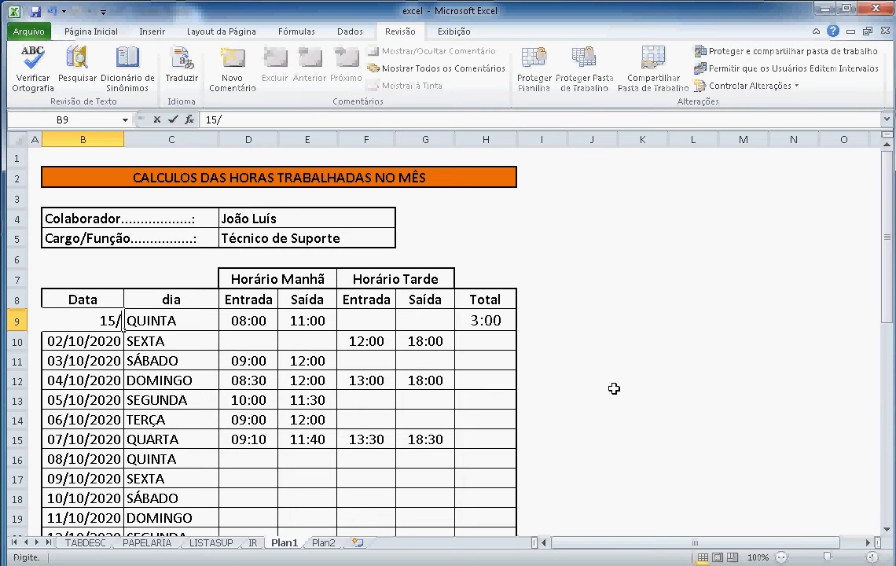
pyautogui.write('05/')
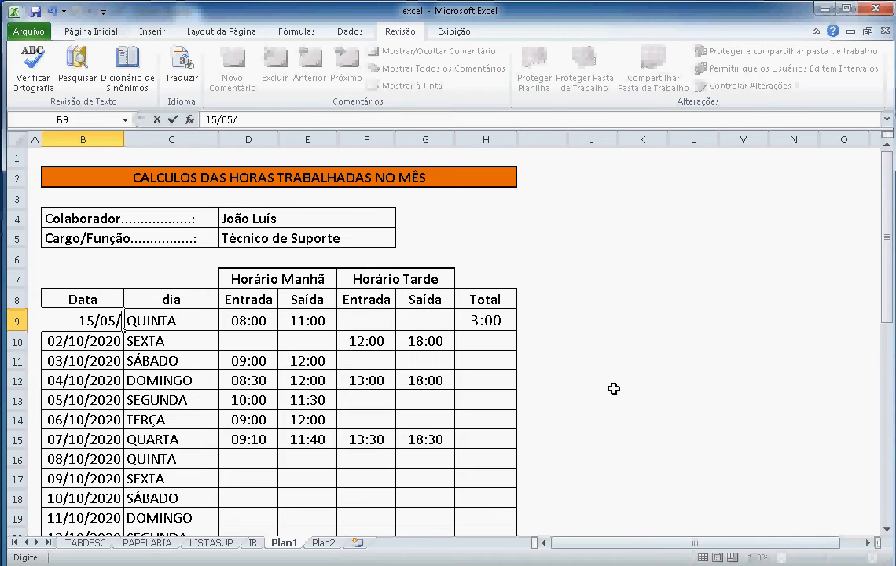
pyautogui.write('85')
pyautogui.press('Return')
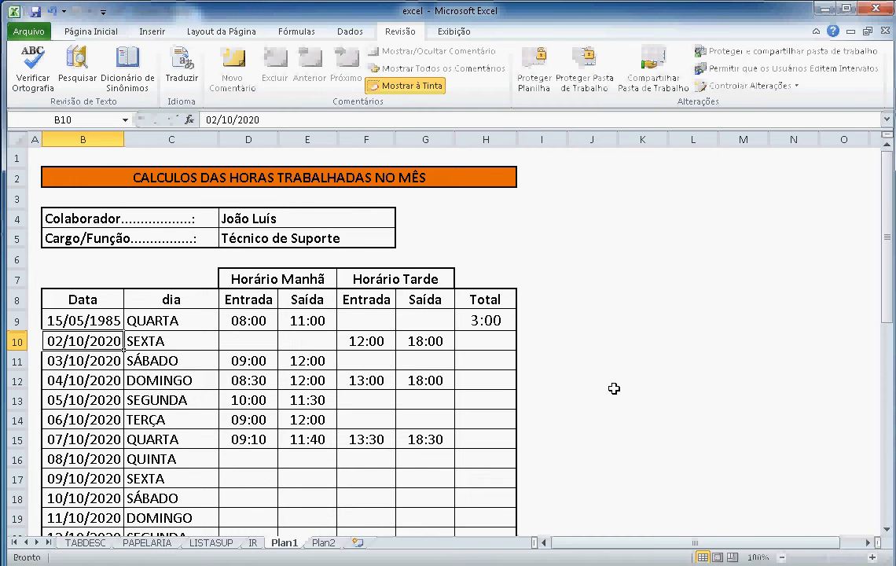
pyautogui.press('Up')
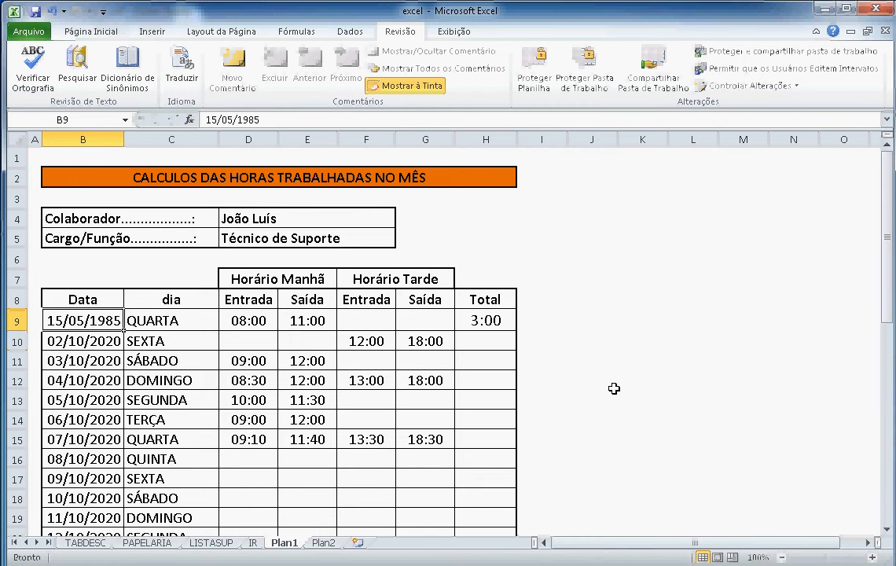
pyautogui.press('Right')
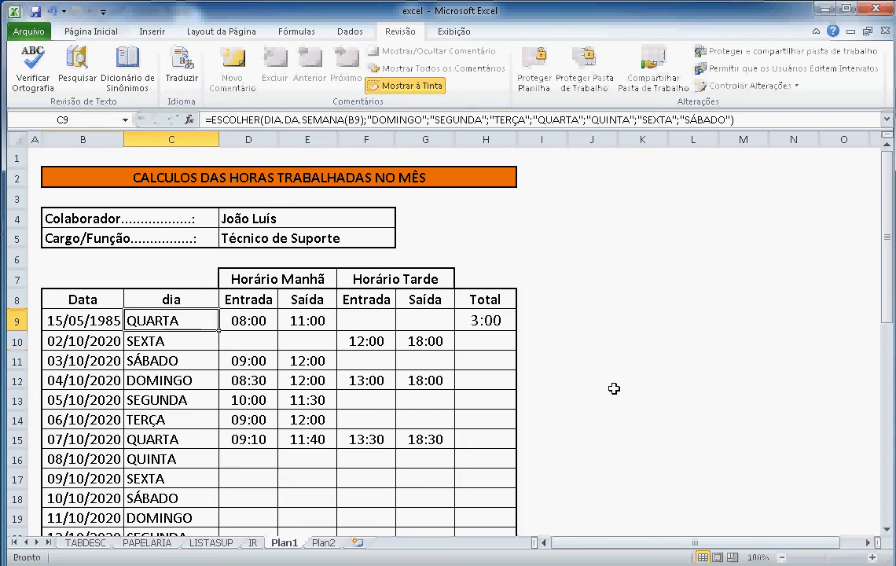
pyautogui.press('Left')
pyautogui.press('Right')
pyautogui.press('Right')
pyautogui.press('Right')
pyautogui.press('Right')
pyautogui.press('Right')
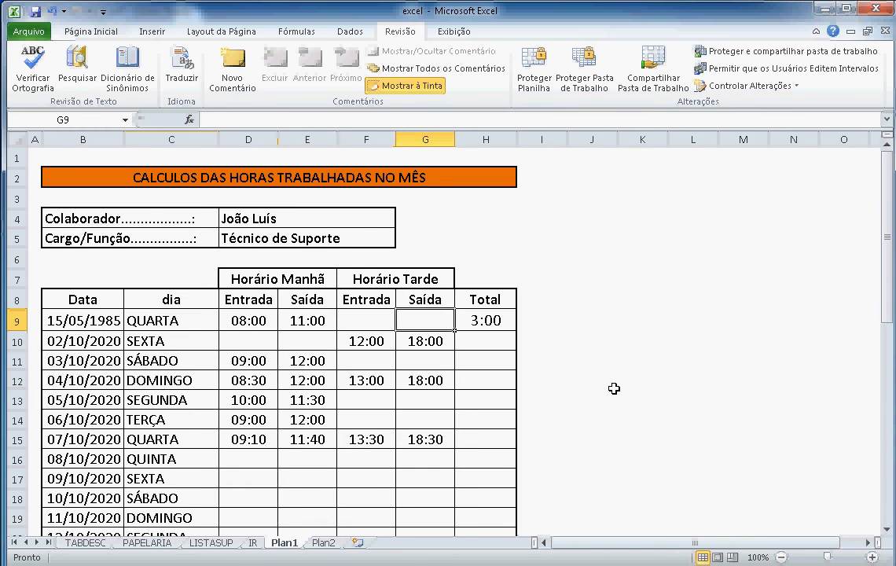
pyautogui.press('Left')
pyautogui.press('Left')
pyautogui.press('Left')
pyautogui.press('Left')
pyautogui.press('Left')
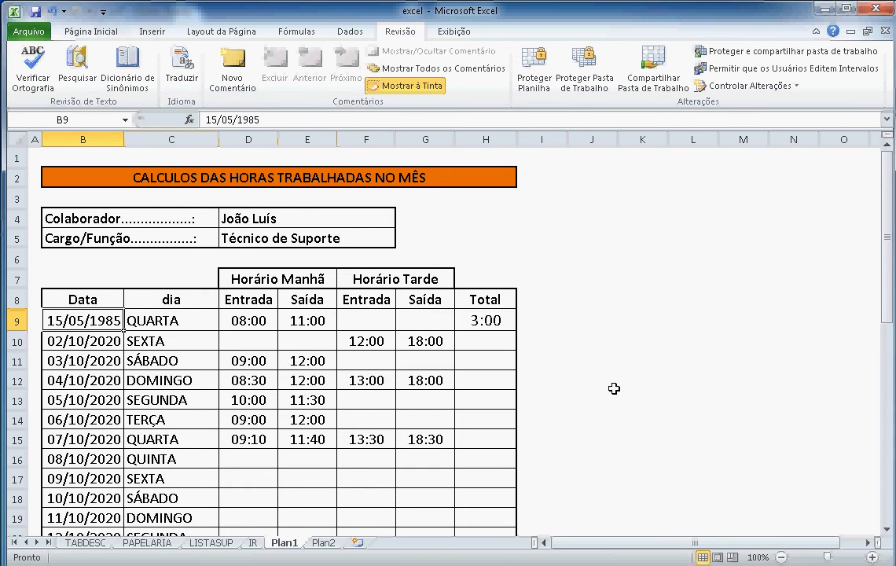
# Examine the Total column from row 9 down to the total-hours formula in H41.
pyautogui.press('Right')
pyautogui.press('Right')
pyautogui.press('Right')
pyautogui.press('Right')
pyautogui.press('Right')
pyautogui.press('Right')
pyautogui.press('Down')
pyautogui.press('Down')
pyautogui.press('Down')
pyautogui.press('Down')
pyautogui.press('Down')
pyautogui.press('Down')
pyautogui.press('Down')
pyautogui.press('Down')
pyautogui.press('Down')
pyautogui.press('Down')
pyautogui.press('Down')
pyautogui.press('Down')
pyautogui.press('Down')
pyautogui.press('Down')
pyautogui.press('Down')
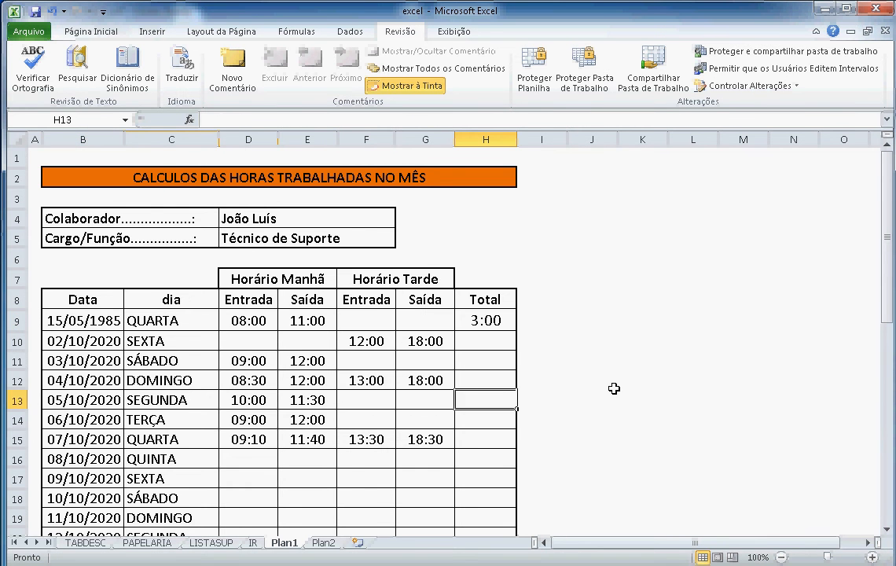
pyautogui.press('Down')
pyautogui.press('Down')
pyautogui.press('Down')
pyautogui.press('Down')
pyautogui.press('Down')
pyautogui.press('Down')
pyautogui.press('Down')
pyautogui.press('Down')
pyautogui.press('Down')
pyautogui.press('Down')
pyautogui.press('Down')
pyautogui.press('Down')
pyautogui.press('Down')
pyautogui.press('Down')
pyautogui.press('Down')
pyautogui.press('Down')
pyautogui.press('Down')
pyautogui.press('Down')
pyautogui.press('Down')
pyautogui.press('Down')
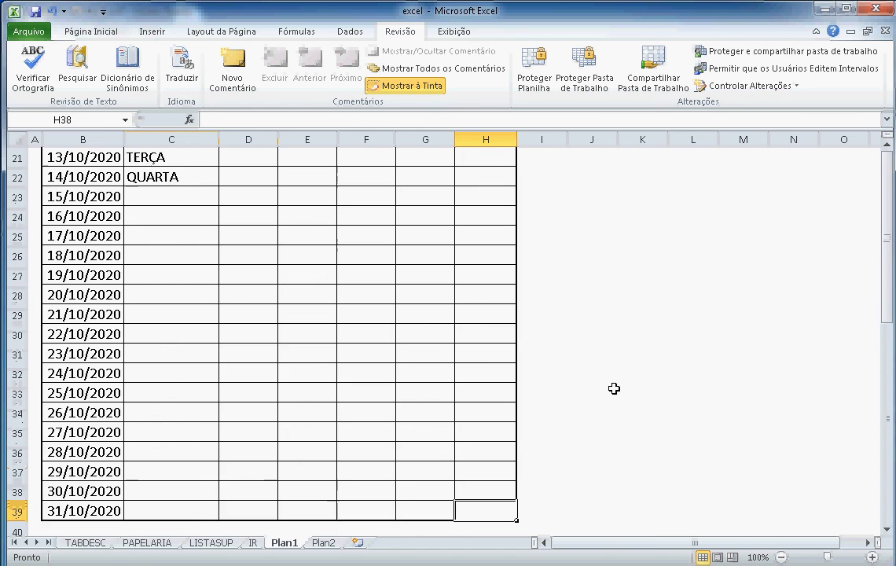
pyautogui.press('Up')
pyautogui.press('Up')
pyautogui.press('Up')
pyautogui.press('Up')
pyautogui.press('Up')
pyautogui.press('Up')
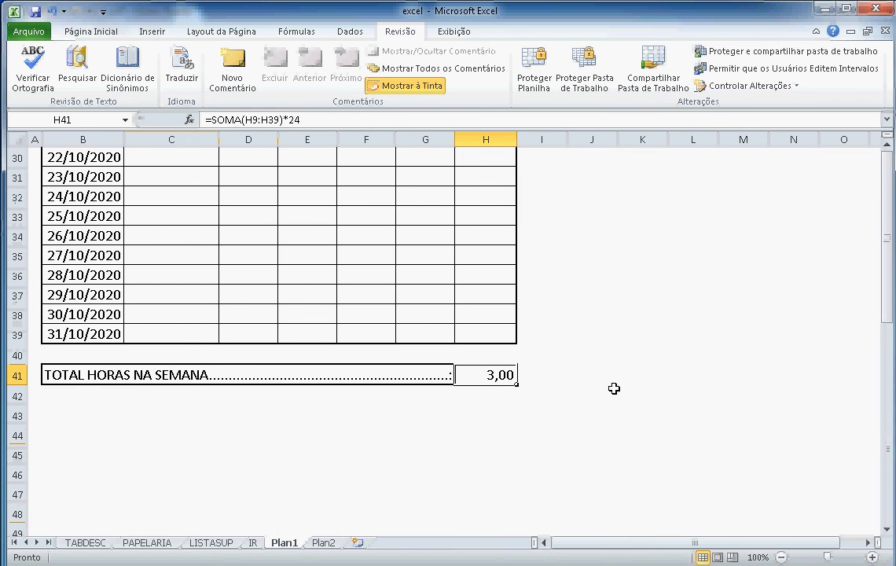
pyautogui.press('Up')
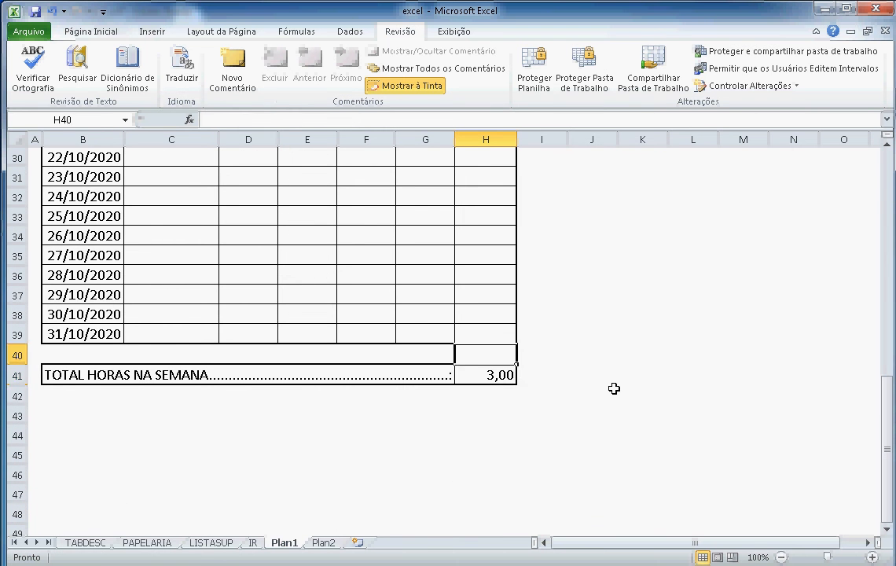
pyautogui.press('Down')
# Set the date in B9 back to 01/10/2020.
pyautogui.press('Up')
pyautogui.press('Up')
pyautogui.press('Up')
pyautogui.press('Up')
pyautogui.press('Up')
pyautogui.press('Up')
pyautogui.press('Up')
pyautogui.press('Up')
pyautogui.press('Up')
pyautogui.press('Up')
pyautogui.press('Up')
pyautogui.press('Up')
pyautogui.press('Up')
pyautogui.press('Up')
pyautogui.press('Up')
pyautogui.press('Up')
pyautogui.press('Up')
pyautogui.press('Up')
pyautogui.press('Up')
pyautogui.press('Up')
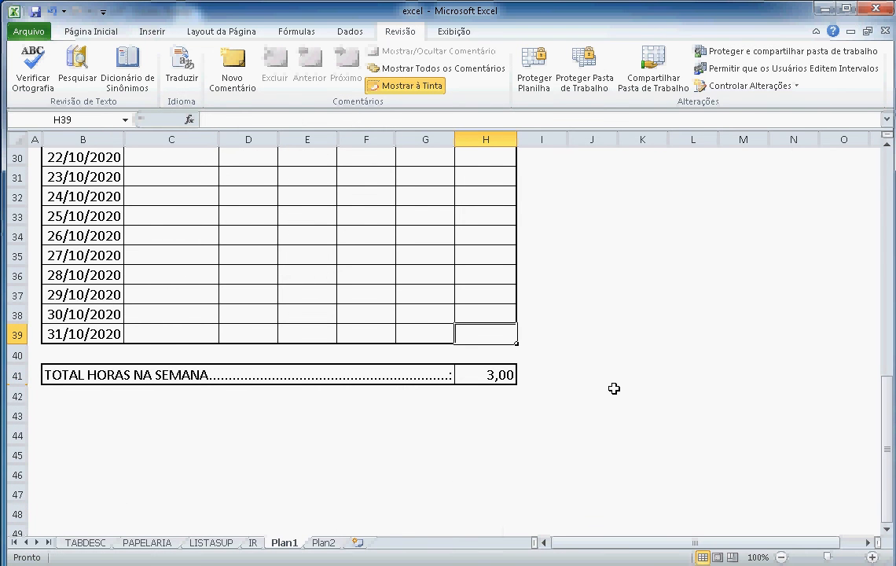
pyautogui.press('Up')
pyautogui.press('Up')
pyautogui.press('Up')
pyautogui.press('Up')
pyautogui.press('Up')
pyautogui.press('Up')
pyautogui.press('Up')
pyautogui.press('Up')
pyautogui.press('Up')
pyautogui.press('Up')
pyautogui.press('Up')
pyautogui.press('Up')
pyautogui.press('Up')
pyautogui.press('Down')
pyautogui.press('Down')
pyautogui.press('Down')
pyautogui.press('Down')
pyautogui.press('Down')
pyautogui.press('Down')
pyautogui.press('Down')
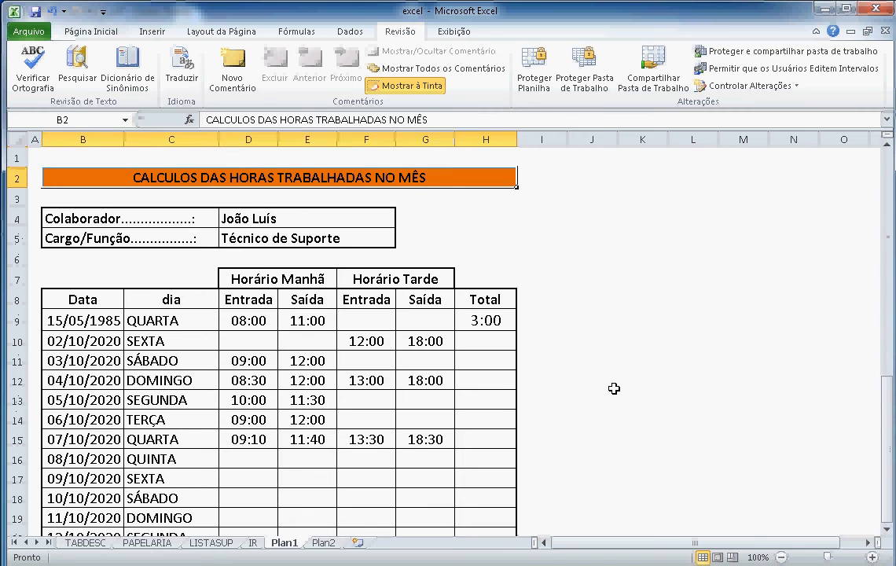
pyautogui.press('Left')
pyautogui.press('Left')
pyautogui.press('Left')
pyautogui.press('Left')
pyautogui.press('Left')
pyautogui.press('Left')
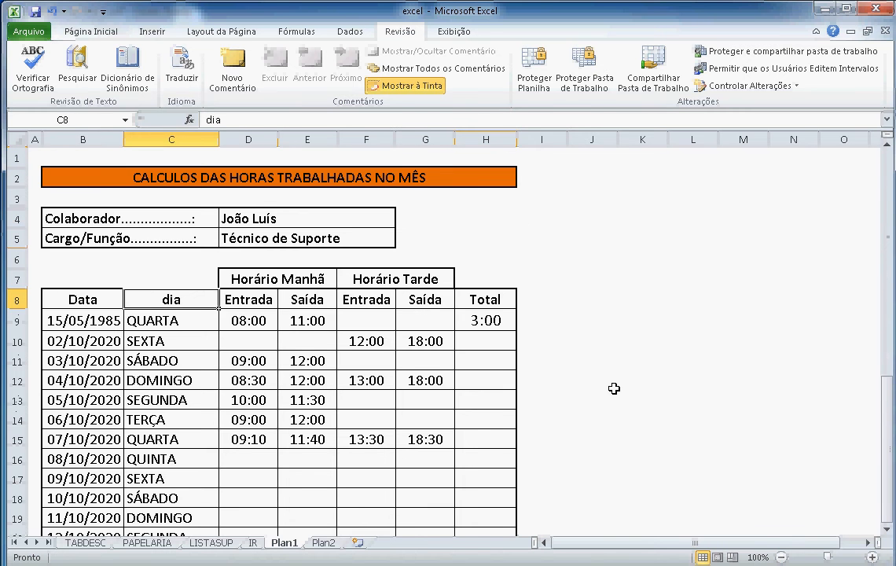
pyautogui.press('Down')
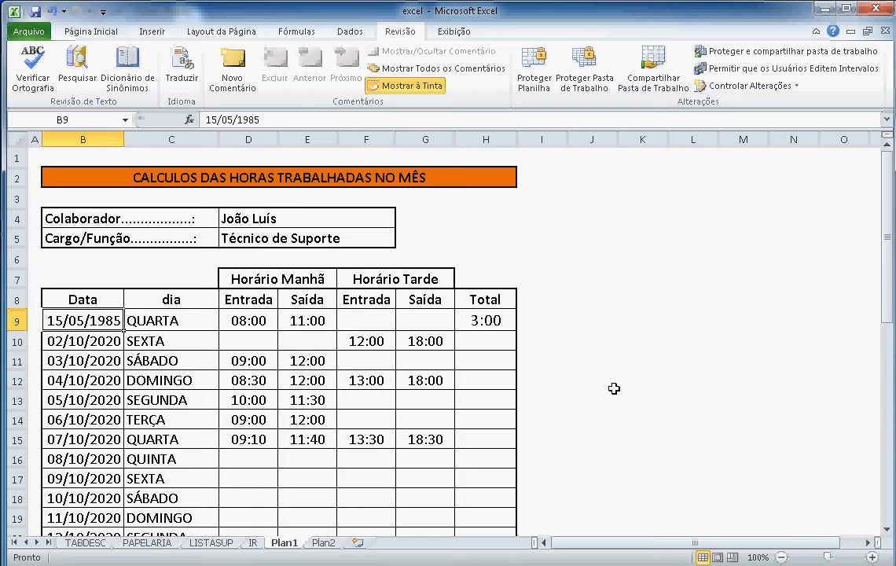
pyautogui.write('01/')
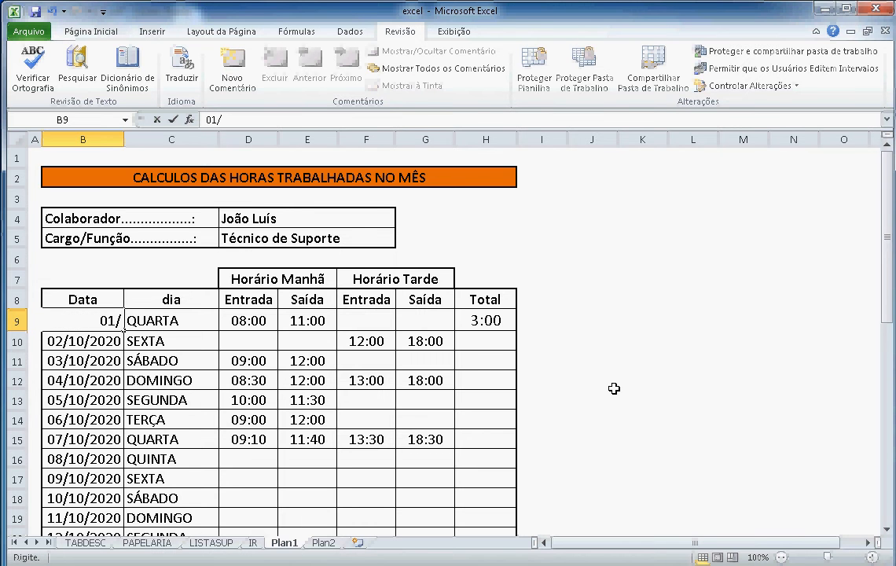
pyautogui.write('10/20')
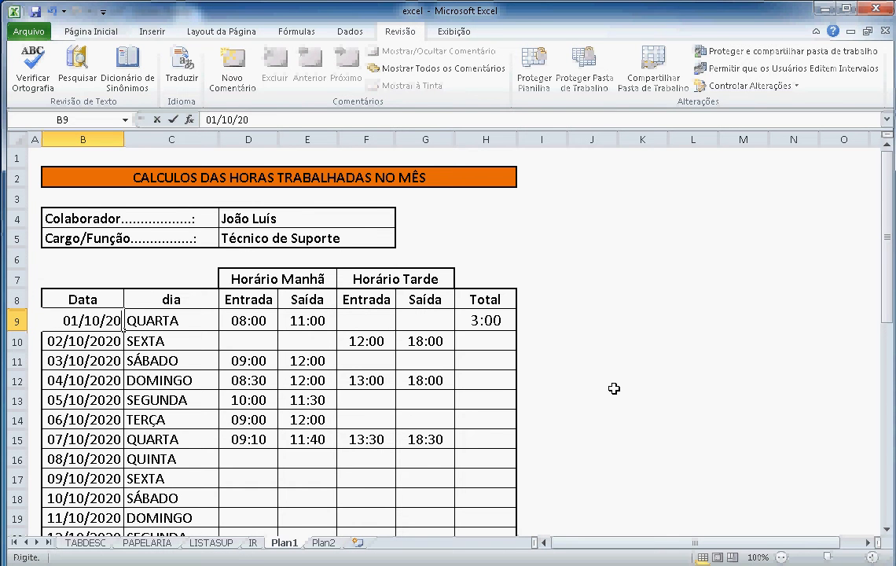
pyautogui.press('Return')
# Edit the weekday formula in C9, shortening "DOMINGO" to "DOM".
pyautogui.press('Up')
pyautogui.press('Right')
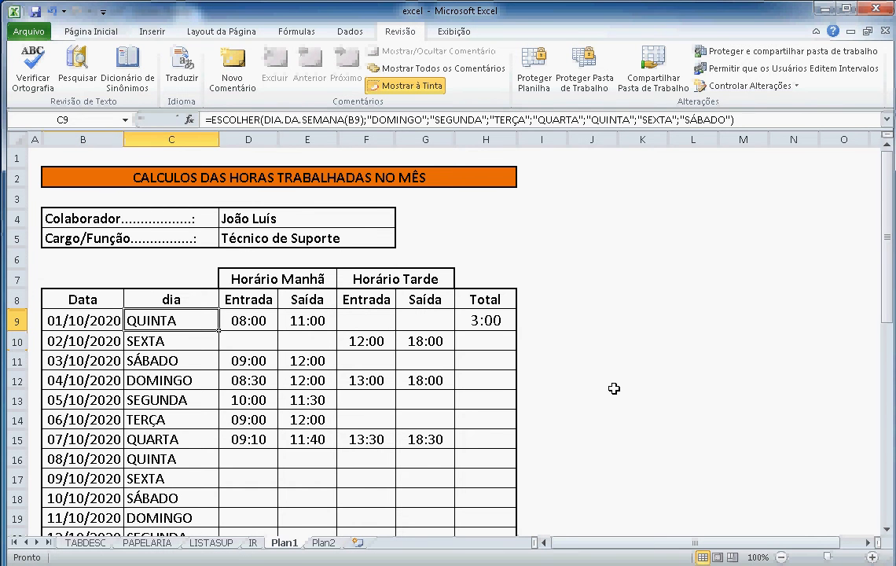
pyautogui.press('F2')
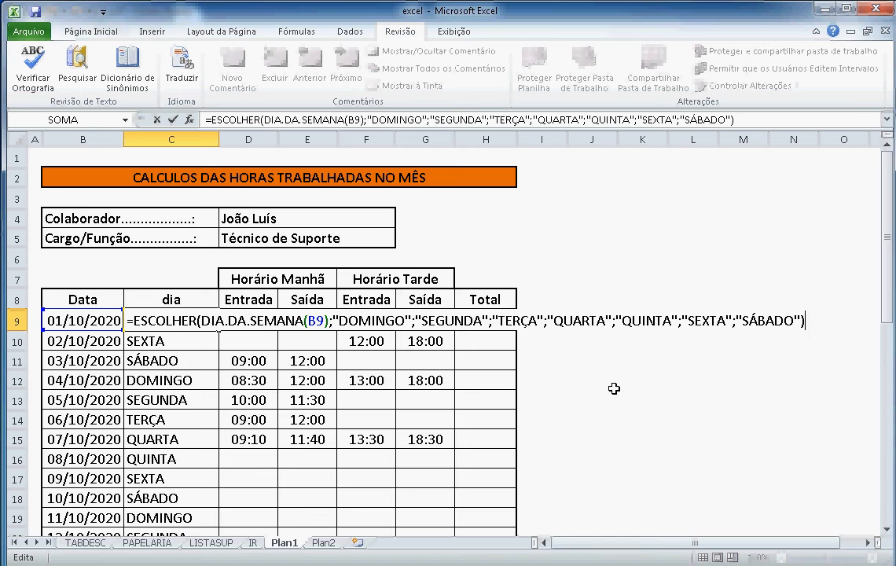
pyautogui.press('Left')
pyautogui.press('Left')
pyautogui.press('Left')
pyautogui.press('Left')
pyautogui.press('Left')
pyautogui.press('Left')
pyautogui.press('Left')
pyautogui.press('Left')
pyautogui.press('Left')
pyautogui.press('Left')
pyautogui.press('Left')
pyautogui.press('Left')
pyautogui.press('Left')
pyautogui.press('Left')
pyautogui.press('Left')
pyautogui.press('Left')
pyautogui.press('Left')
pyautogui.press('Left')
pyautogui.press('Left')
pyautogui.press('Left')
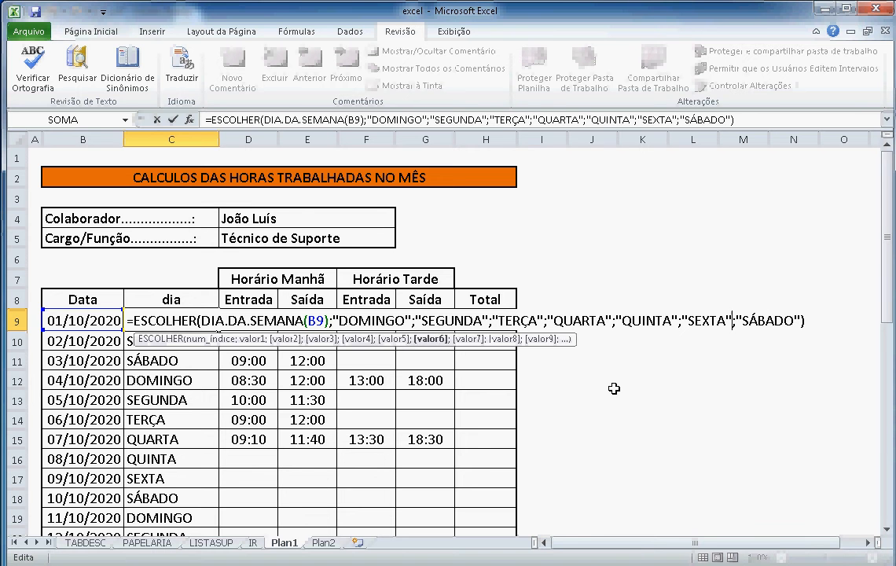
pyautogui.press('Left')
pyautogui.press('Left')
pyautogui.press('Left')
pyautogui.press('Left')
pyautogui.press('Left')
pyautogui.press('Left')
pyautogui.press('Left')
pyautogui.press('Left')
pyautogui.press('Left')
pyautogui.press('Left')
pyautogui.press('Left')
pyautogui.press('Left')
pyautogui.press('Left')
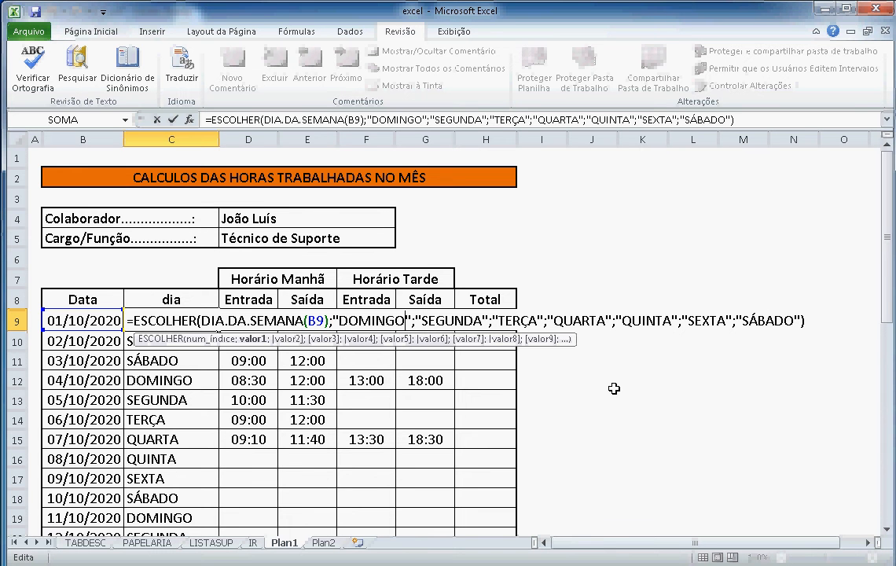
pyautogui.press('BackSpace')
pyautogui.press('BackSpace')
pyautogui.press('BackSpace')
pyautogui.press('BackSpace')
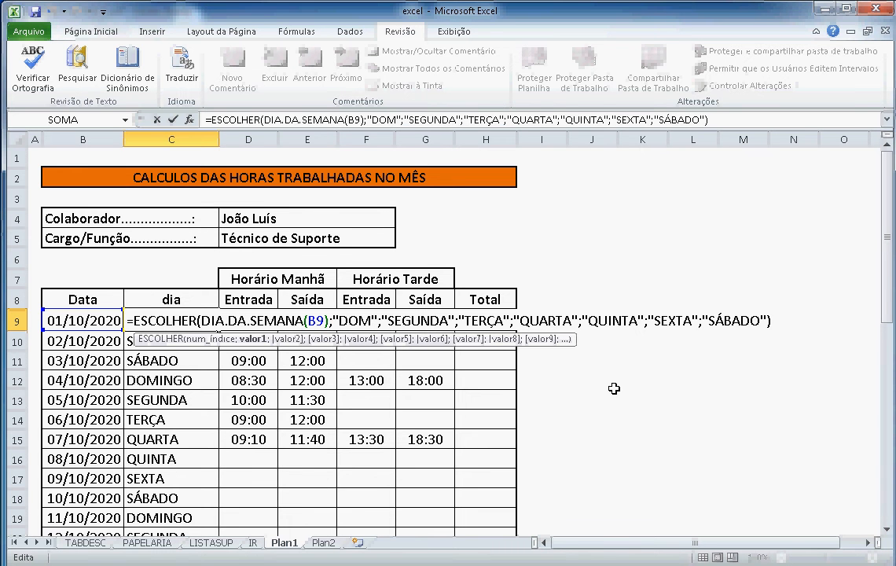
# Shorten "SEGUNDA" to "SEG" in the C9 weekday formula.
pyautogui.press('Right')
pyautogui.press('Right')
pyautogui.press('Right')
pyautogui.press('Right')
pyautogui.press('Right')
pyautogui.press('Right')
pyautogui.press('Right')
pyautogui.press('Right')
pyautogui.press('BackSpace')
pyautogui.press('BackSpace')
pyautogui.press('Delete')
pyautogui.press('BackSpace')
# Replace "TERÇA" with "TER" in the C9 weekday formula.
pyautogui.press('Right')
pyautogui.press('Right')
pyautogui.press('Right')
pyautogui.press('Right')
pyautogui.press('Right')
pyautogui.press('Right')
pyautogui.press('Right')
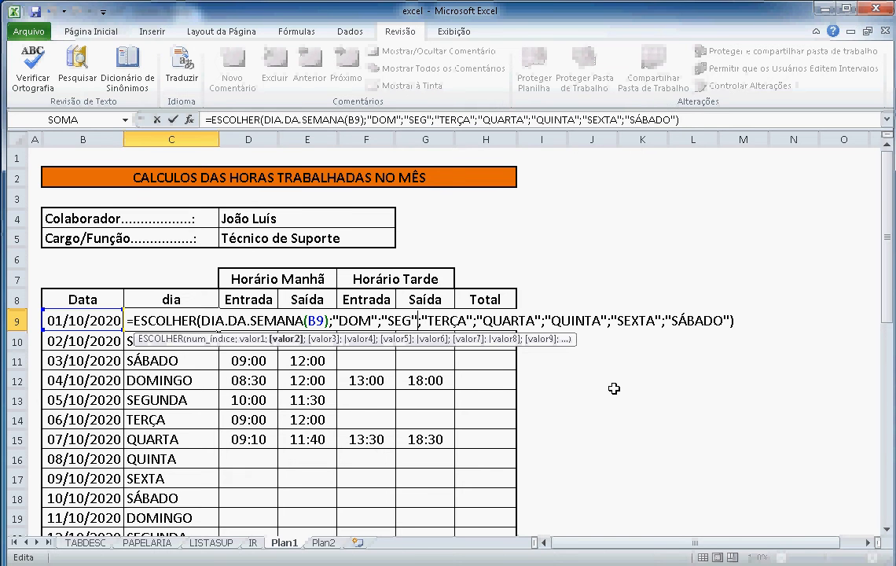
pyautogui.press('BackSpace')
pyautogui.press('BackSpace')
pyautogui.press('Delete')
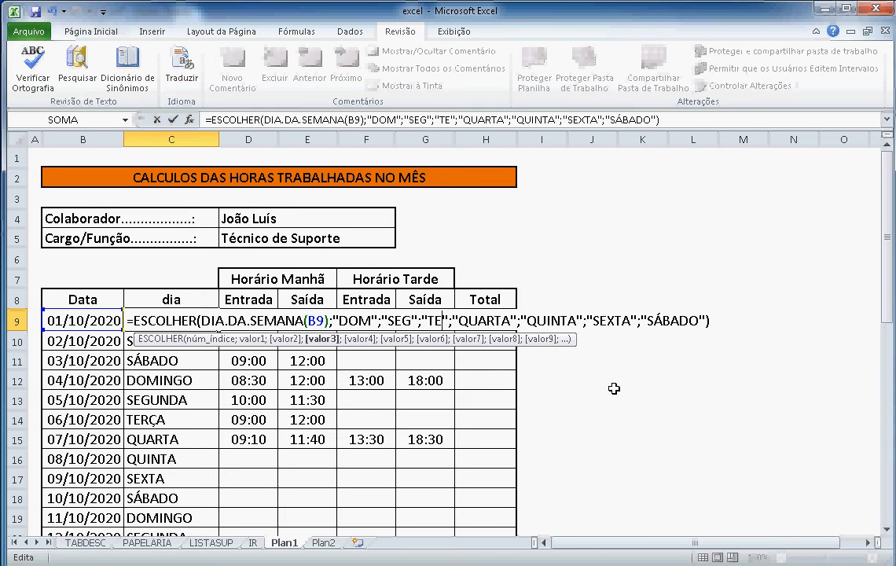
pyautogui.write('R')
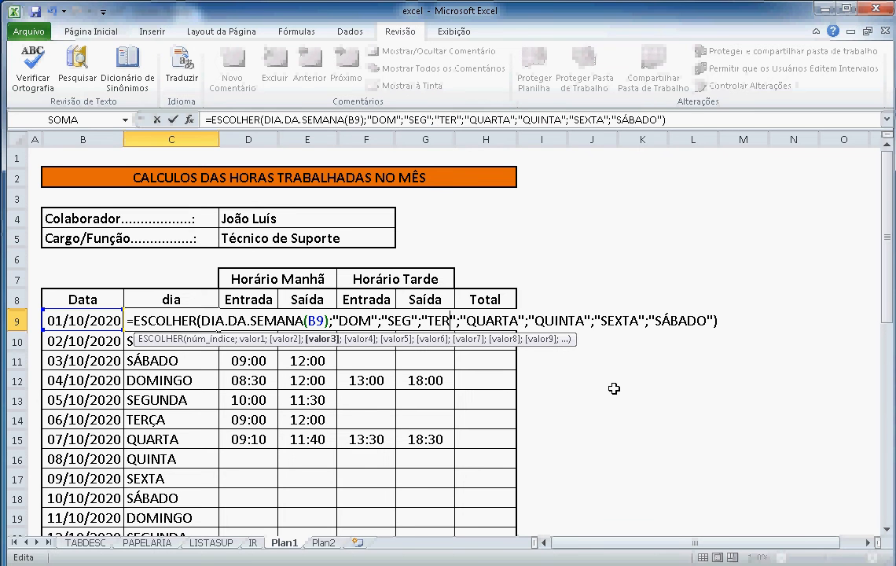
# Shorten "QUARTA" to "QUA" and "QUINTA" to "QUI" in the C9 weekday formula.
pyautogui.press('Right')
pyautogui.press('Right')
pyautogui.press('Right')
pyautogui.press('Right')
pyautogui.press('Right')
pyautogui.press('Right')
pyautogui.press('Right')
pyautogui.press('BackSpace')
pyautogui.press('Delete')
pyautogui.press('Delete')
pyautogui.press('Right')
pyautogui.press('Right')
pyautogui.press('Right')
pyautogui.press('Right')
pyautogui.press('Right')
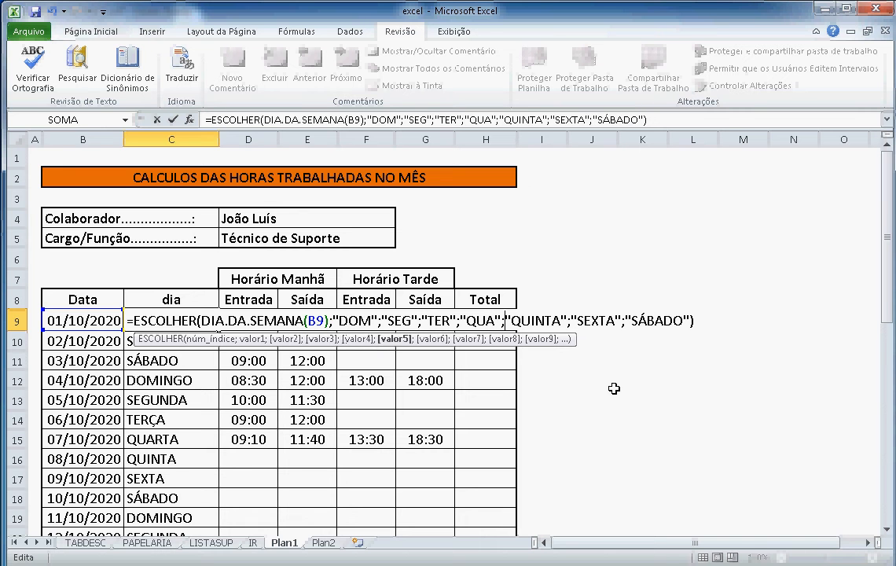
pyautogui.press('Right')
pyautogui.press('Delete')
pyautogui.press('Delete')
pyautogui.press('Delete')
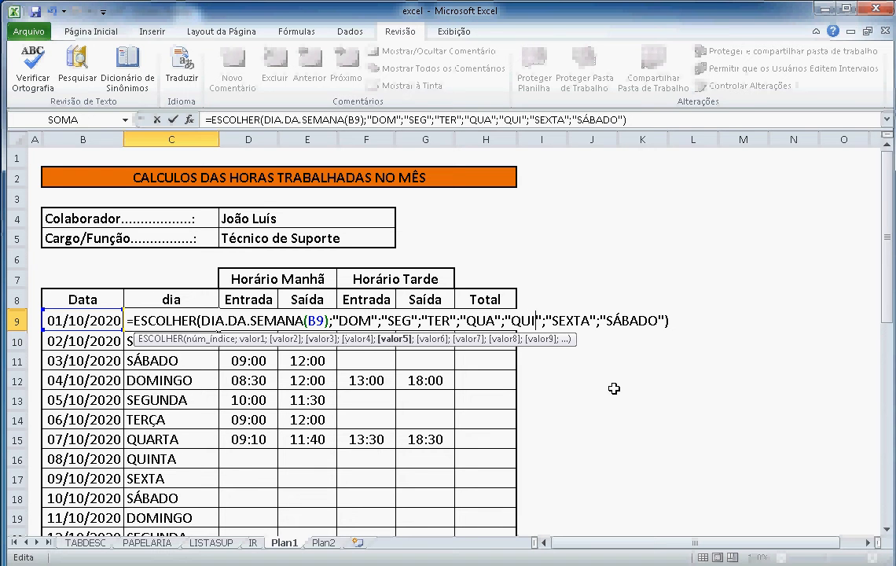
# Shorten "SEXTA" to "SEX" and "SÁBADO" to "SÁB" in the C9 weekday formula and commit it.
pyautogui.press('Right')
pyautogui.press('Right')
pyautogui.press('Right')
pyautogui.press('Right')
pyautogui.press('Right')
pyautogui.press('Right')
pyautogui.press('Delete')
pyautogui.press('Delete')
pyautogui.press('Right')
pyautogui.press('Right')
pyautogui.press('Right')
pyautogui.press('Right')
pyautogui.press('Right')
pyautogui.press('Right')
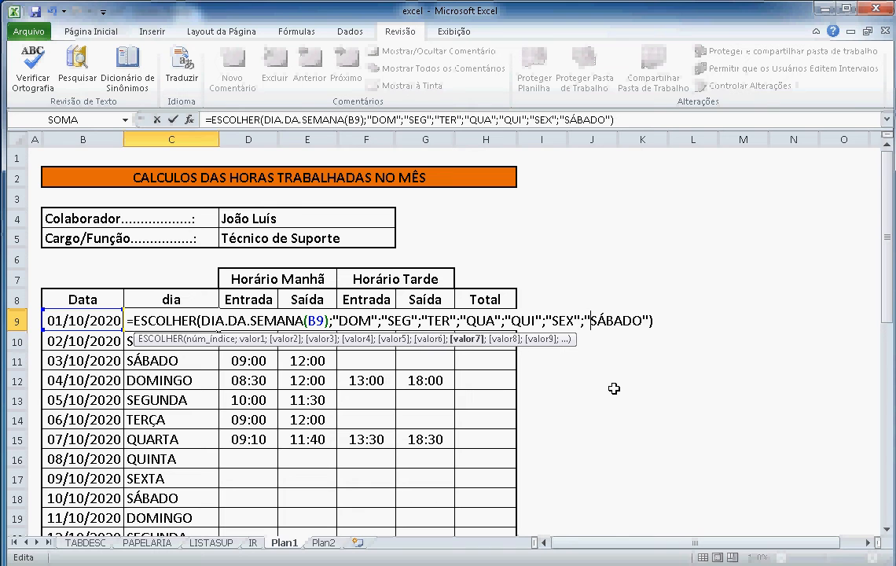
pyautogui.press('Delete')
pyautogui.press('Delete')
pyautogui.press('Delete')
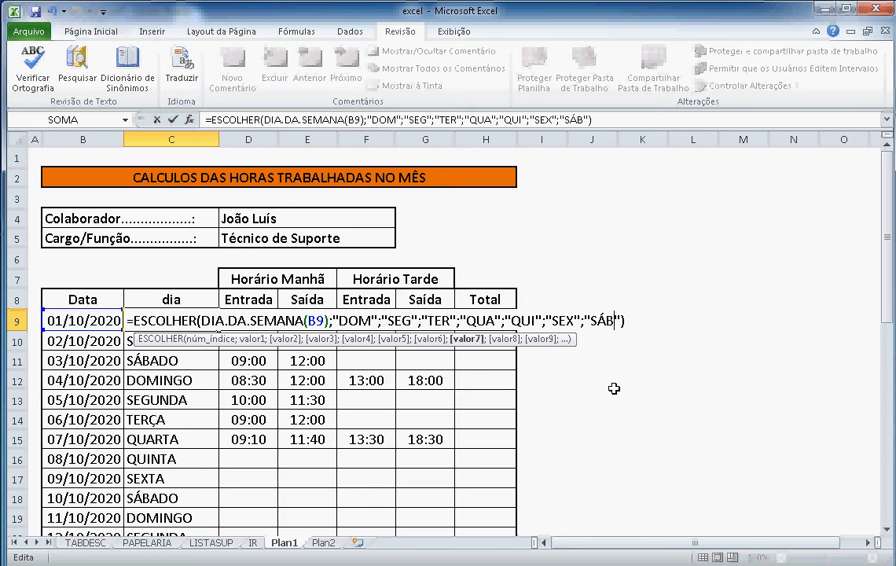
pyautogui.press('Return')
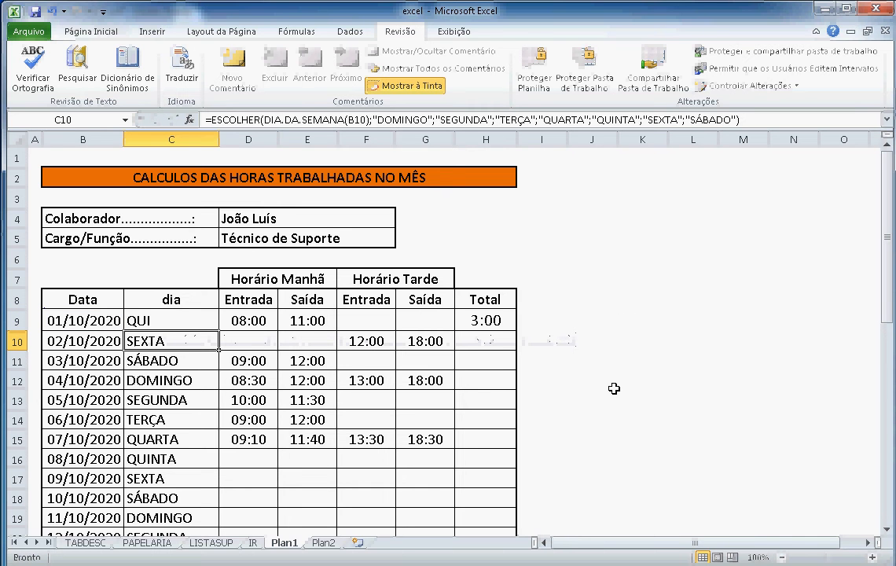
# Set the date in B9 to 02/10/2020 to test the abbreviated weekday formula in C9.
pyautogui.press('Up')
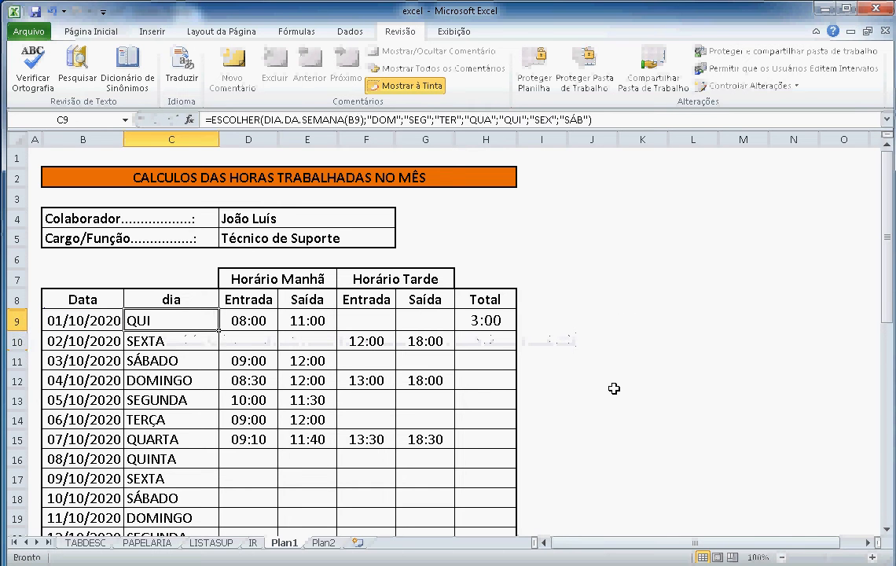
pyautogui.press('Left')
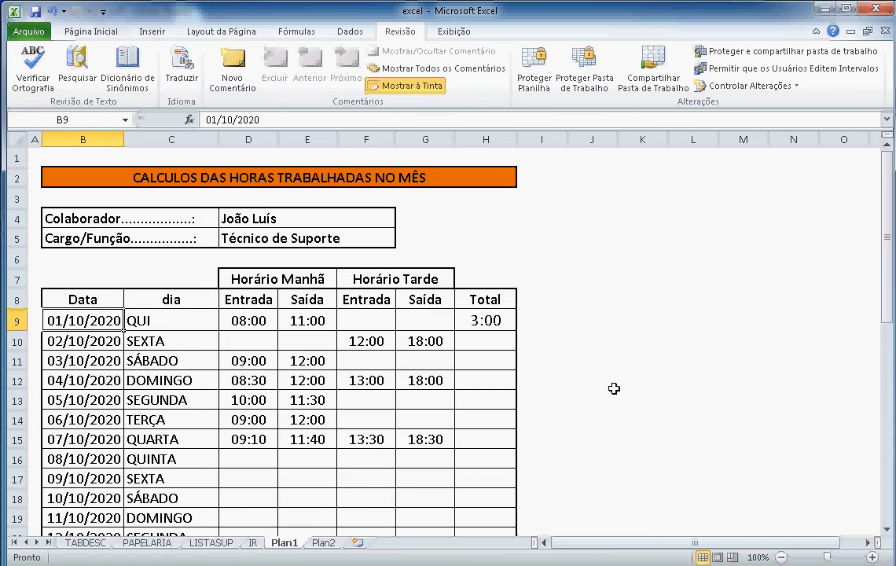
pyautogui.write('02/10/2020')
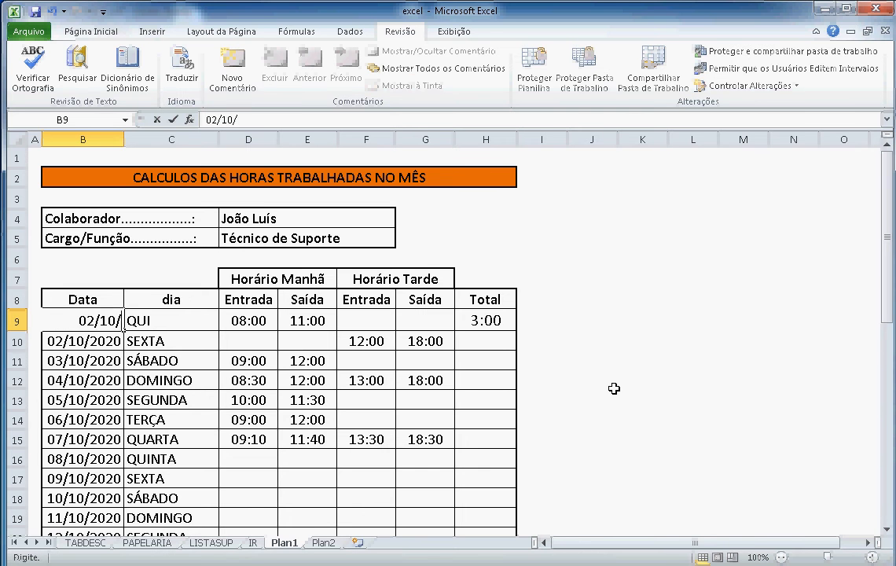
pyautogui.press('Return')
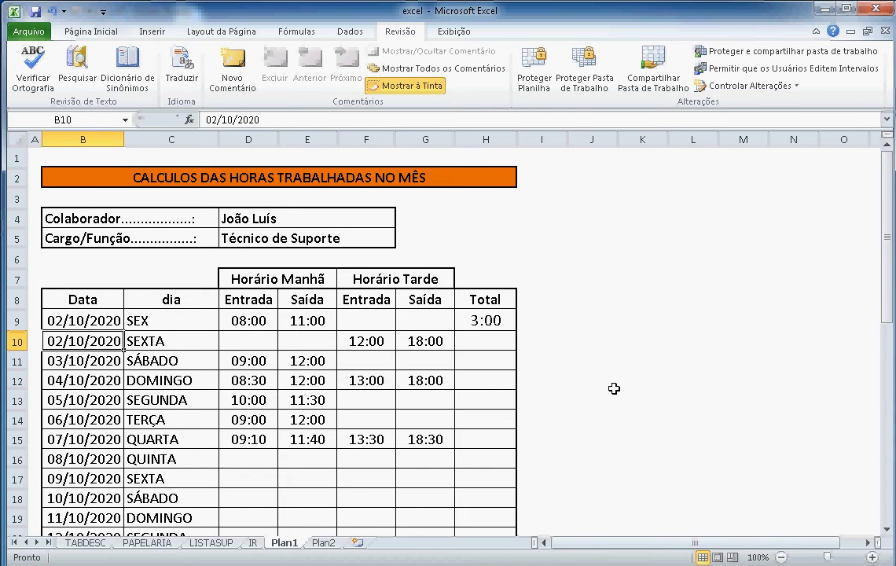
# Set the date in B9 to 03/10/2020 and check the abbreviated weekday in C9.
pyautogui.press('Up')
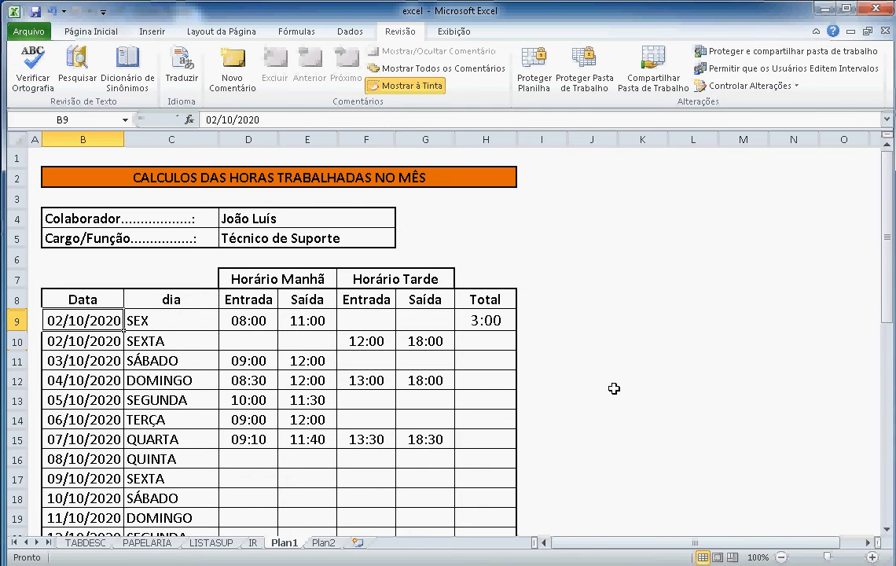
pyautogui.write('03/10/')
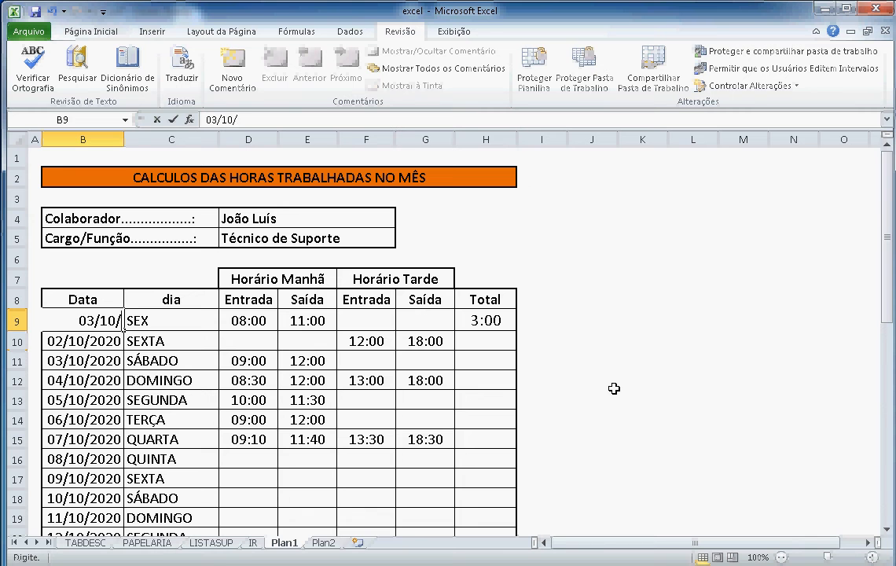
pyautogui.write('20')
pyautogui.press('Return')
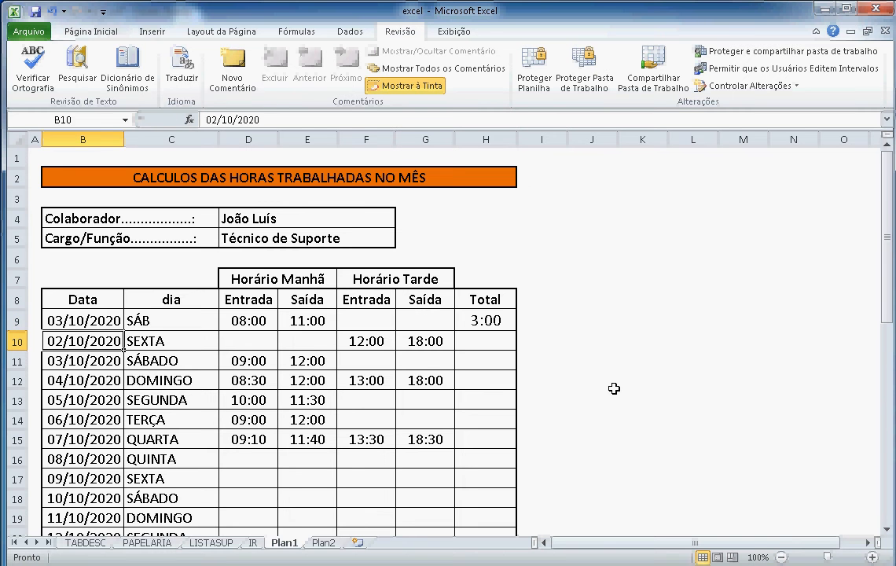
# Set the date in B9 to 04/10/2020 and check the abbreviated weekday in C9.
pyautogui.press('Up')
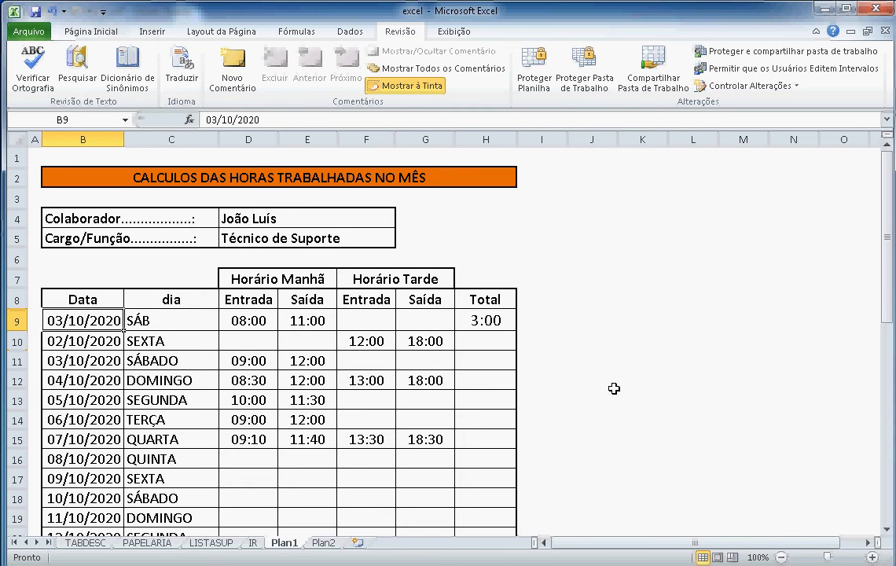
pyautogui.write('04/1020')
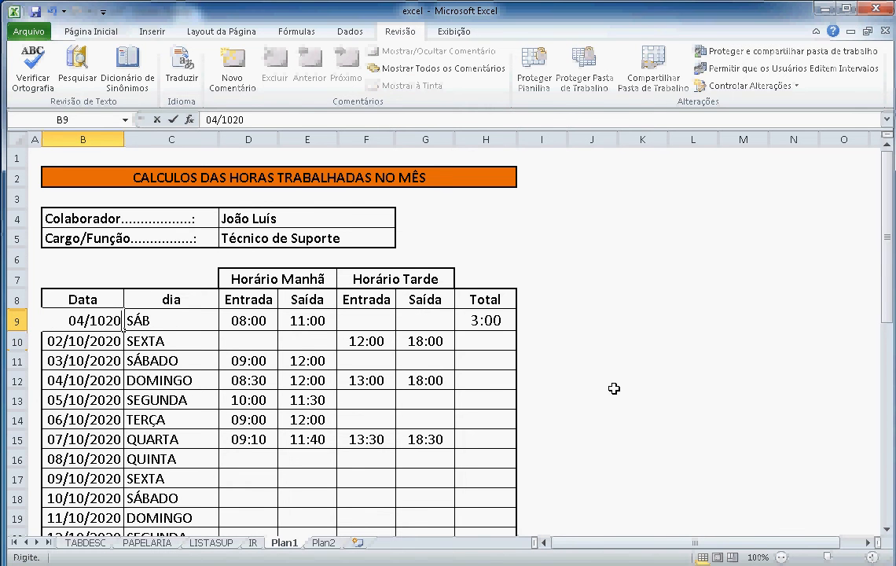
pyautogui.press('BackSpace')
pyautogui.press('BackSpace')
pyautogui.write('/2020')
pyautogui.press('Return')
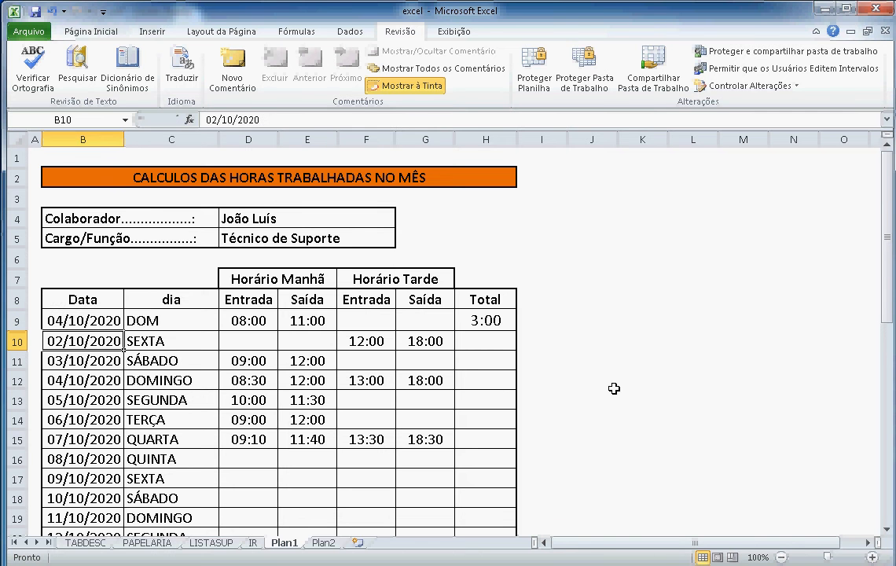
# Undo the test dates in B9 and the weekday abbreviations in the C9 formula.
pyautogui.press('Up')
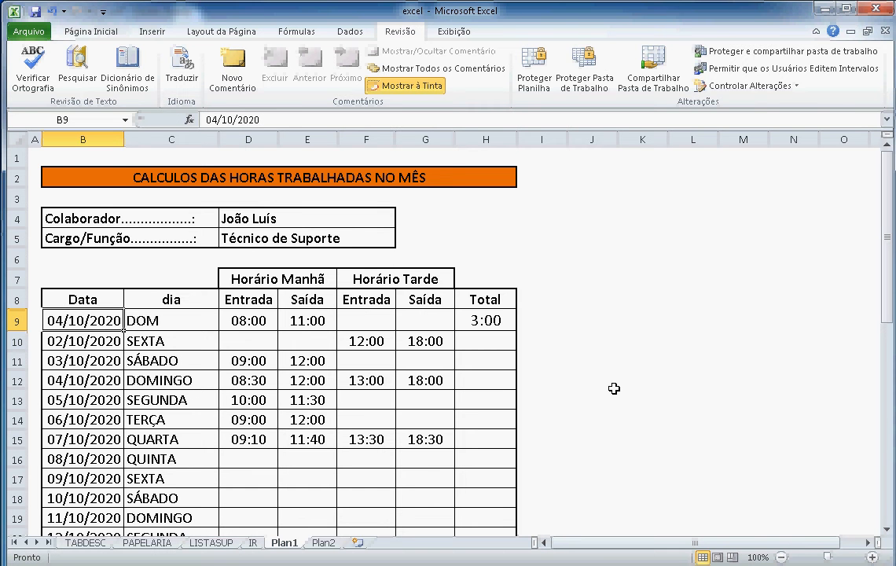
pyautogui.hotkey('ctrl', 'z')
pyautogui.hotkey('ctrl', 'z')
pyautogui.hotkey('ctrl', 'z')
pyautogui.hotkey('ctrl', 'z')
pyautogui.hotkey('ctrl', 'z')
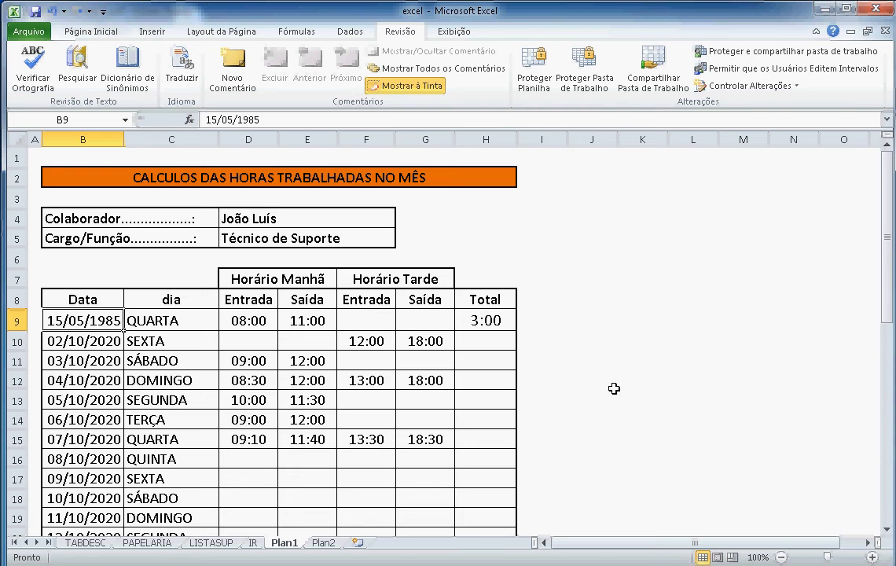
# Set the date in B9 to 01/10/2020 and review the full-name weekday formula in C9.
pyautogui.write('01/10/20')
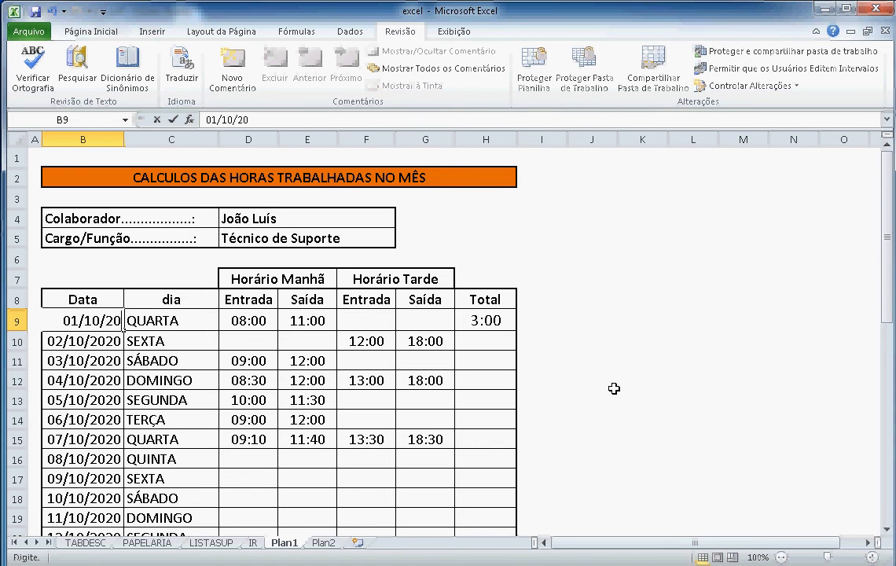
pyautogui.press('Return')
pyautogui.press('Up')
pyautogui.press('Right')
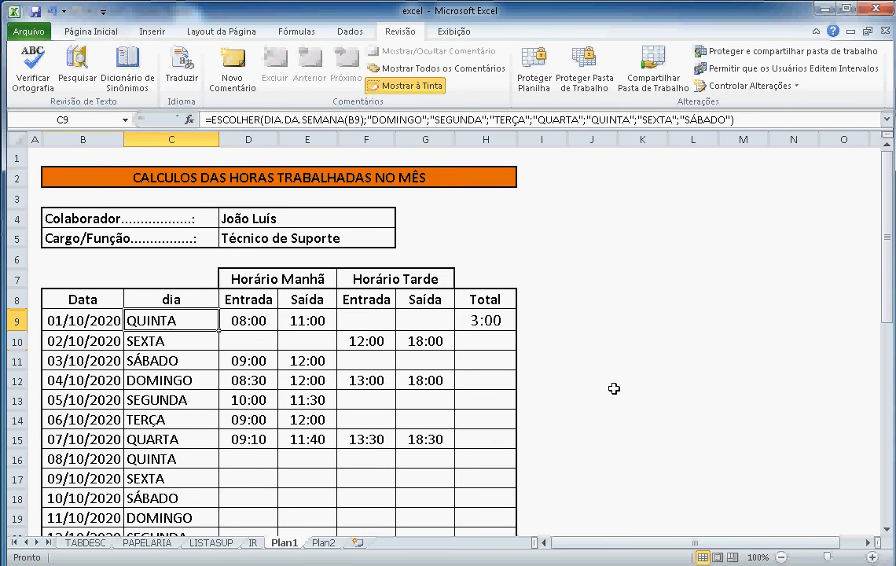
pyautogui.press('F2')
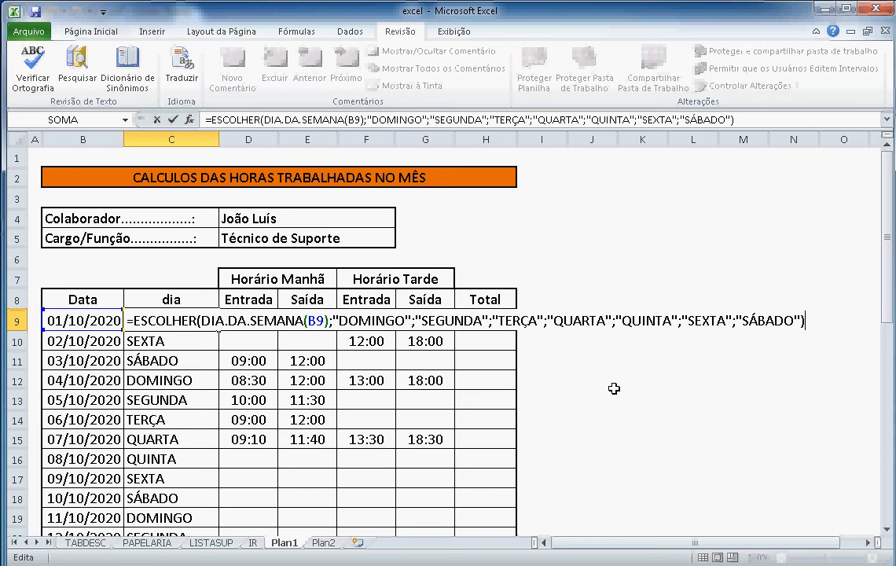
pyautogui.press('Return')
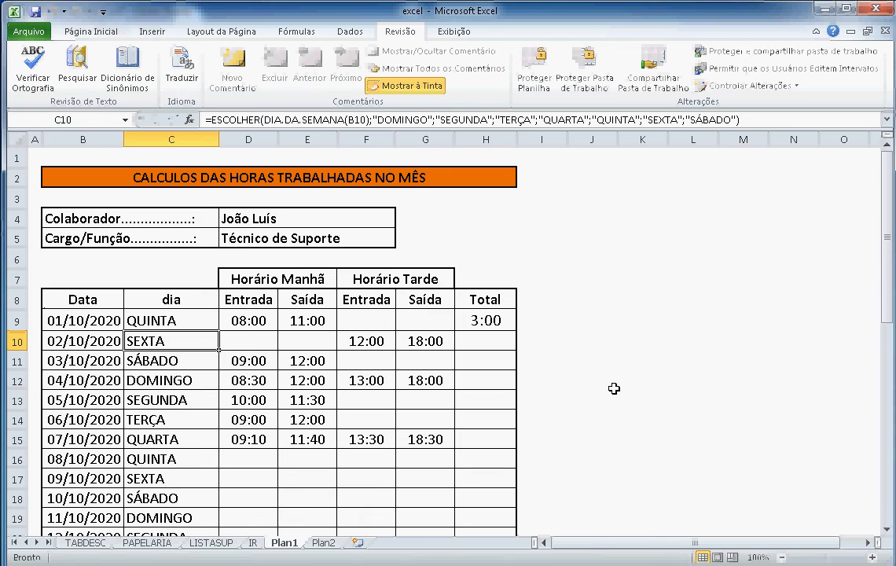
# Examine the nested SE formula in Total cell H9 and the cells it references.
pyautogui.press('Up')
pyautogui.press('Right')
pyautogui.press('Right')
pyautogui.press('Right')
pyautogui.press('Right')
pyautogui.press('Right')
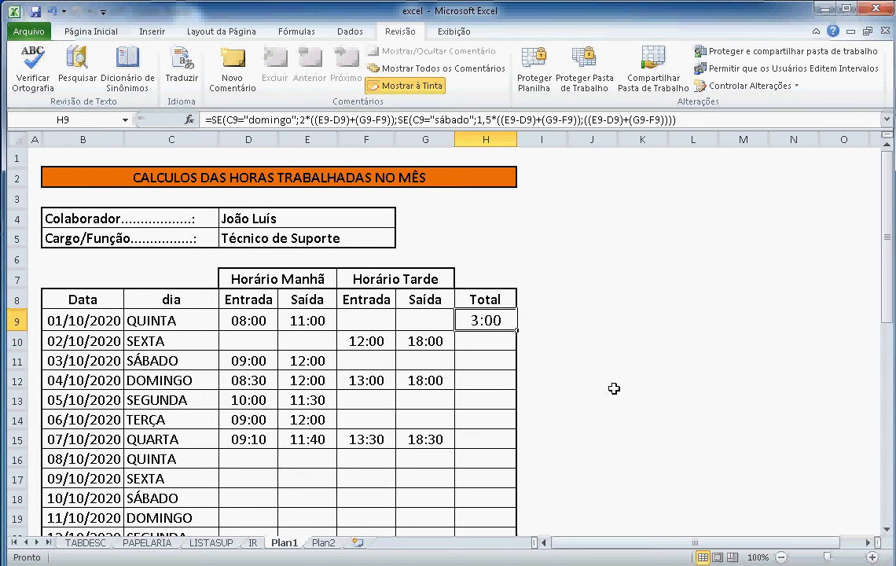
pyautogui.press('F2')
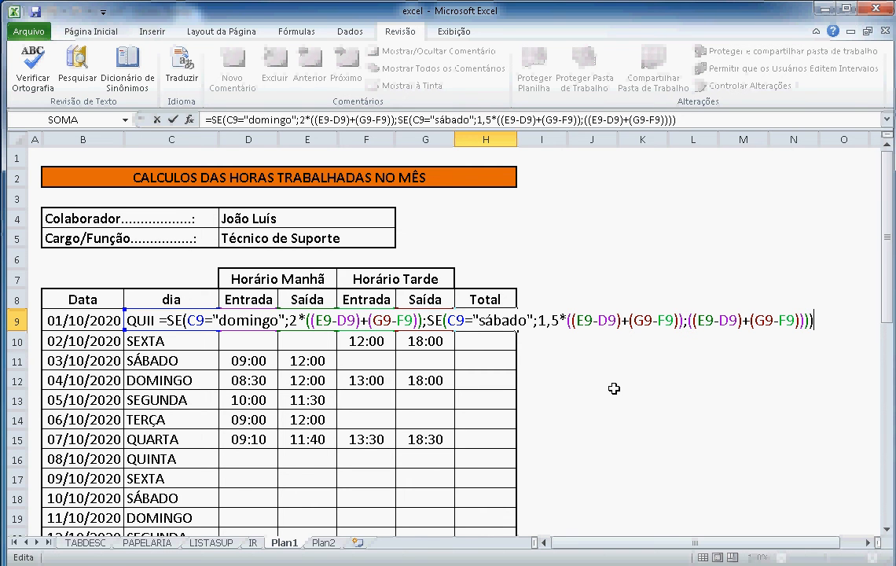
pyautogui.press('Return')
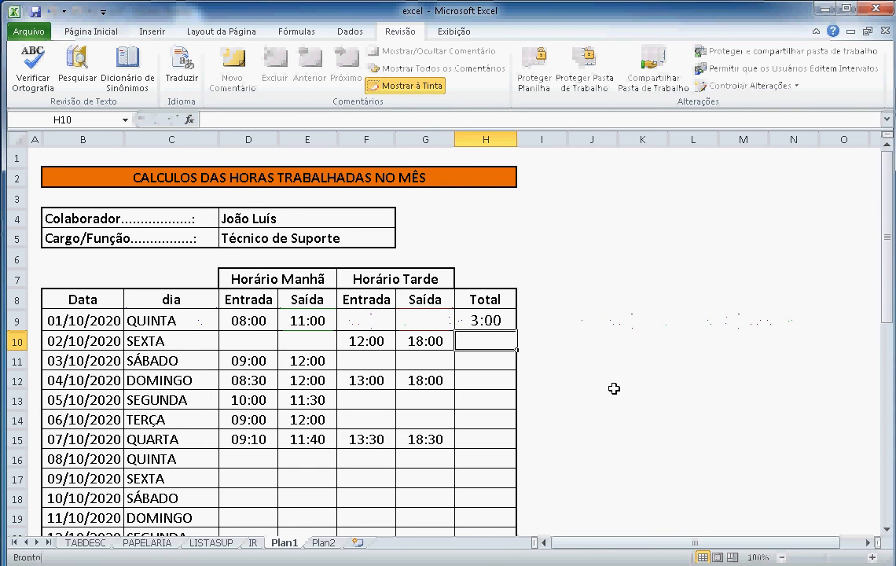
# Examine the row 9 entry and exit time cells that feed the Total formula.
pyautogui.press('Up')
pyautogui.press('Left')
pyautogui.press('Left')
pyautogui.press('Left')
pyautogui.press('Left')
pyautogui.press('Right')
pyautogui.press('Right')
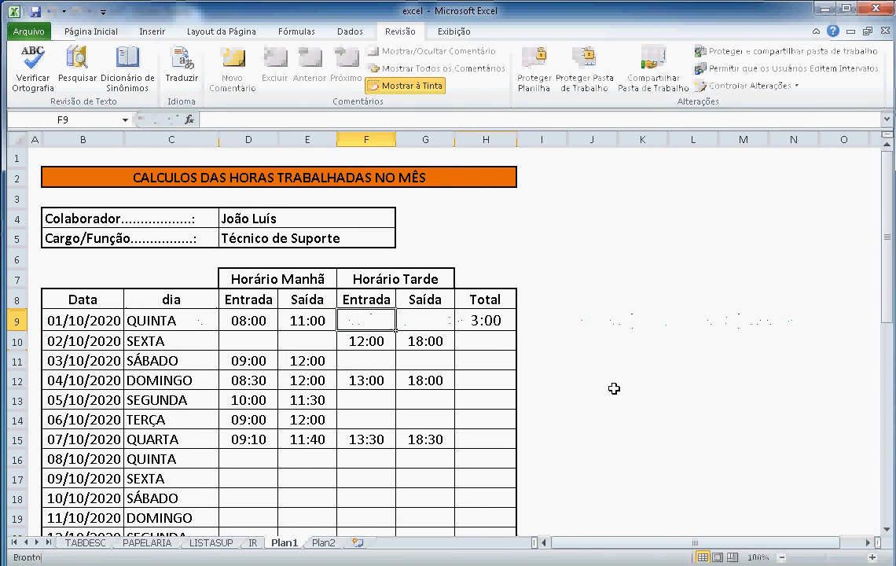
pyautogui.press('Left')
pyautogui.press('Left')
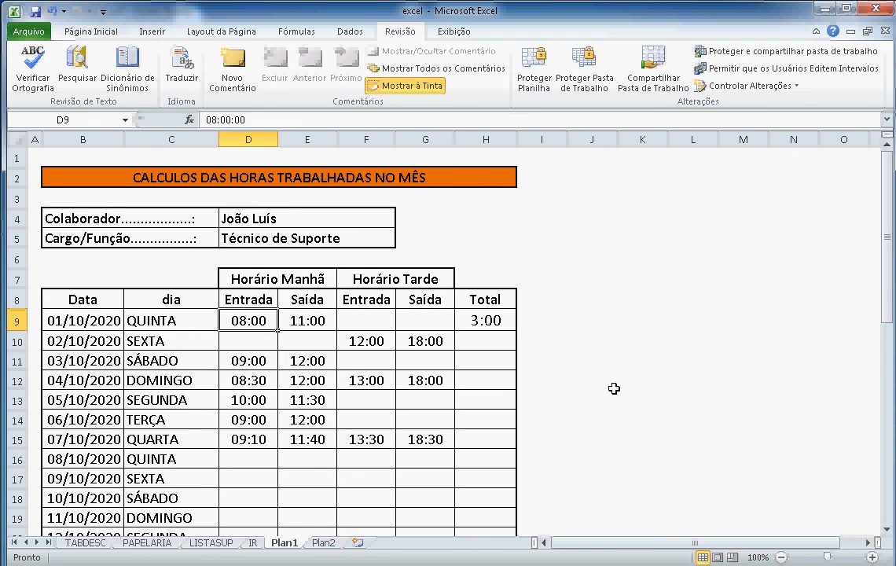
pyautogui.press('Right')
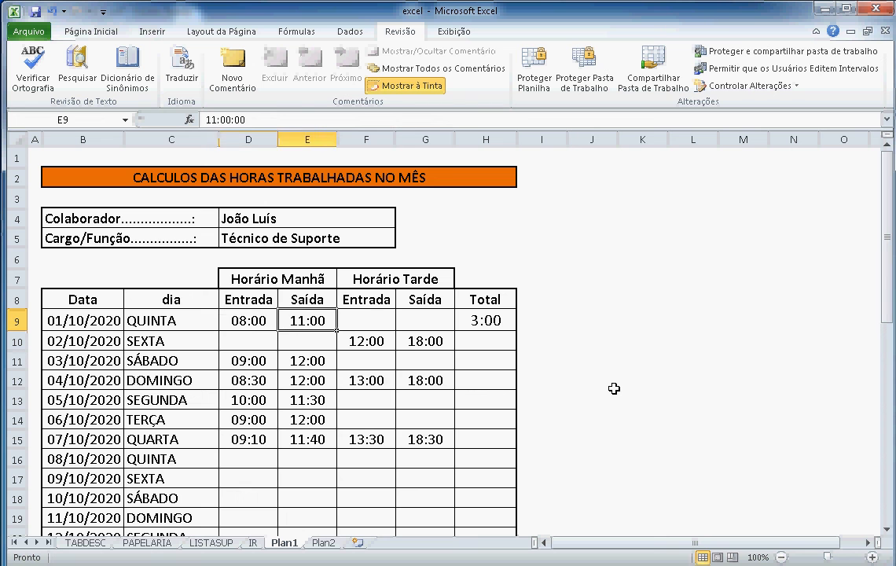
# Enter the afternoon times for 01/10/2020, with entry 13:00 in F9 and exit 16:00 in G9, and check Total cell H9.
pyautogui.press('Right')
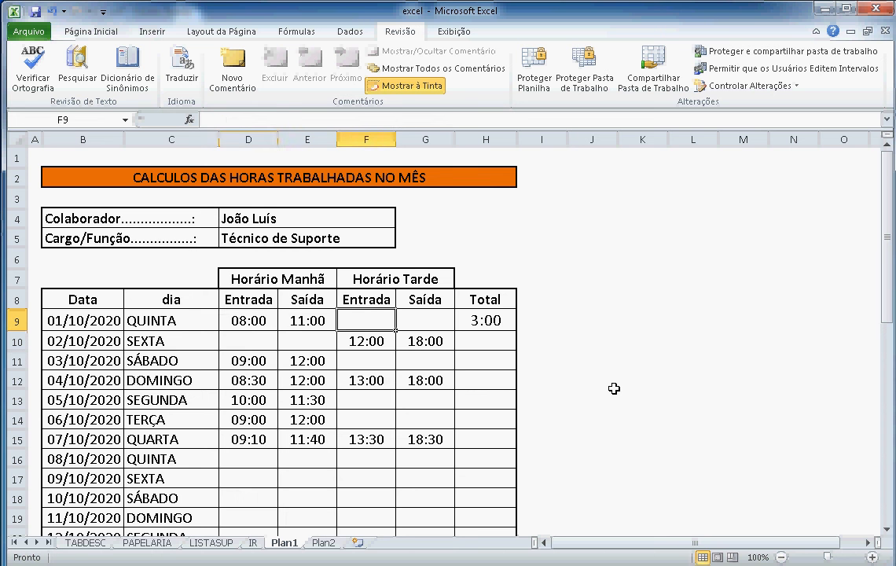
pyautogui.write('13')
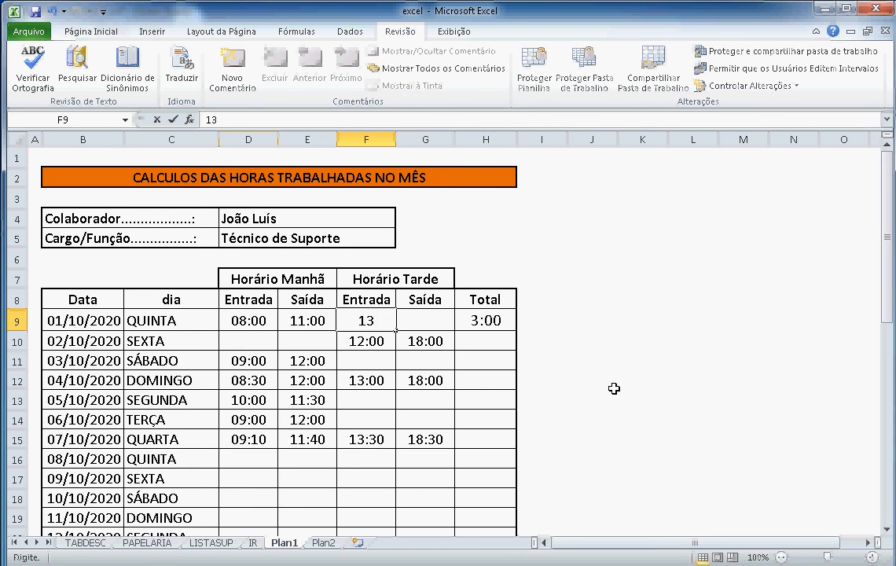
pyautogui.write(':00')
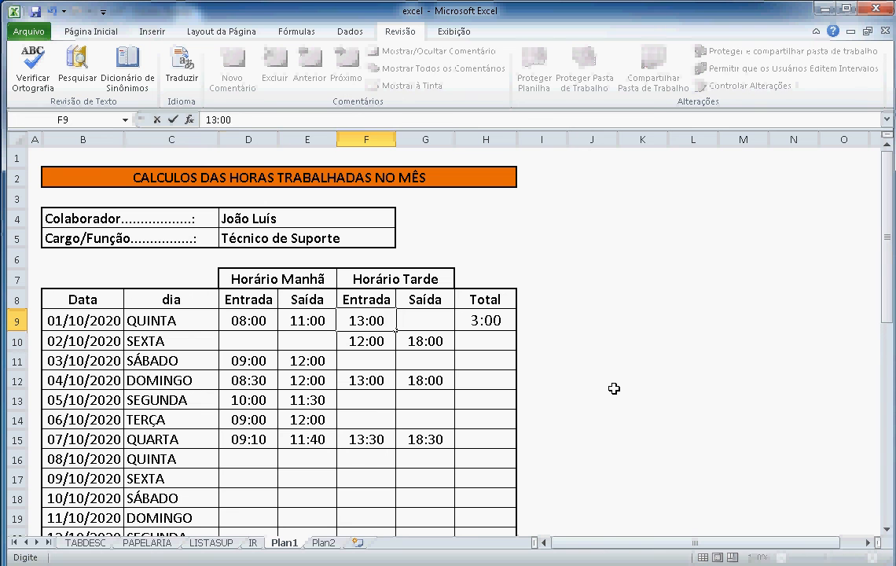
pyautogui.press('Right')
pyautogui.write('16')
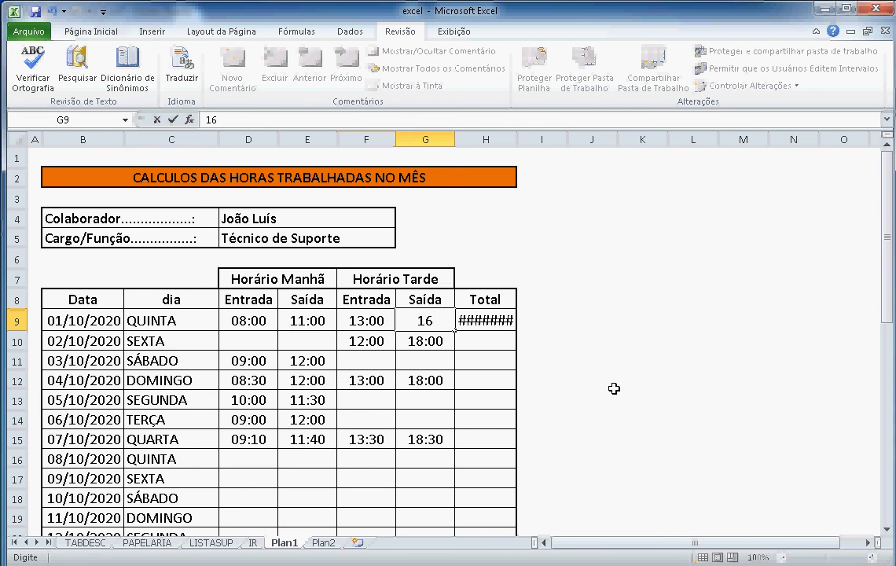
pyautogui.write(':00')
pyautogui.press('Return')
pyautogui.press('Up')
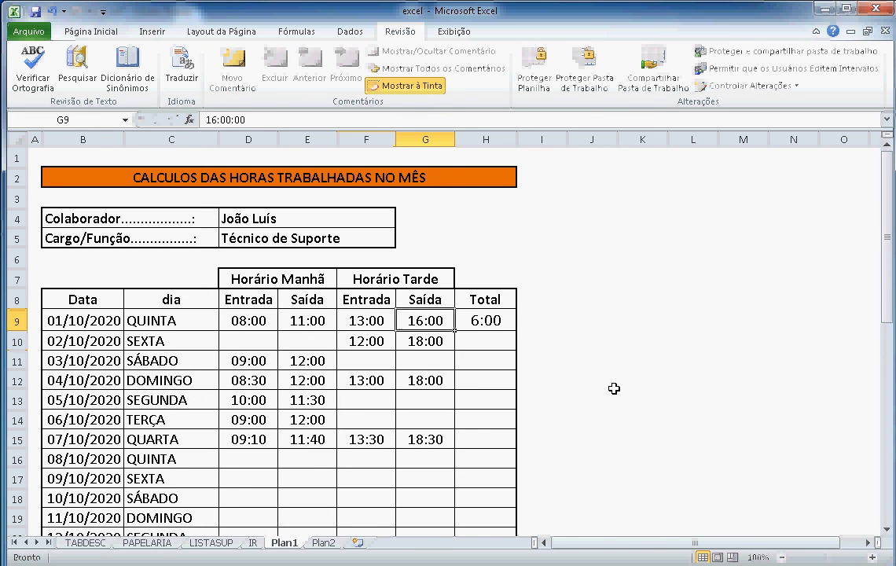
pyautogui.press('Right')
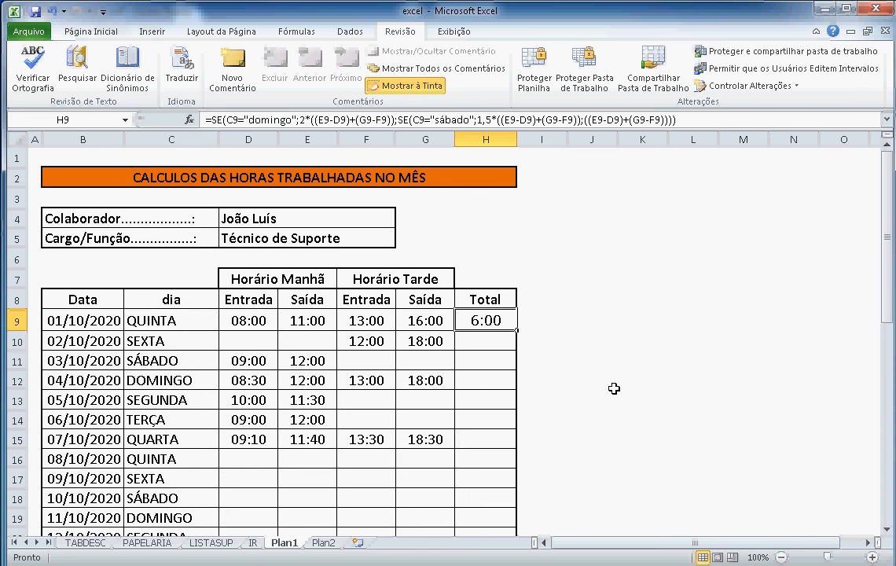
# Look over the Total column cells below H9 down to row 19.
pyautogui.press('Down')
pyautogui.press('Down')
pyautogui.press('Down')
pyautogui.press('Down')
pyautogui.press('Down')
pyautogui.press('Down')
pyautogui.press('Down')
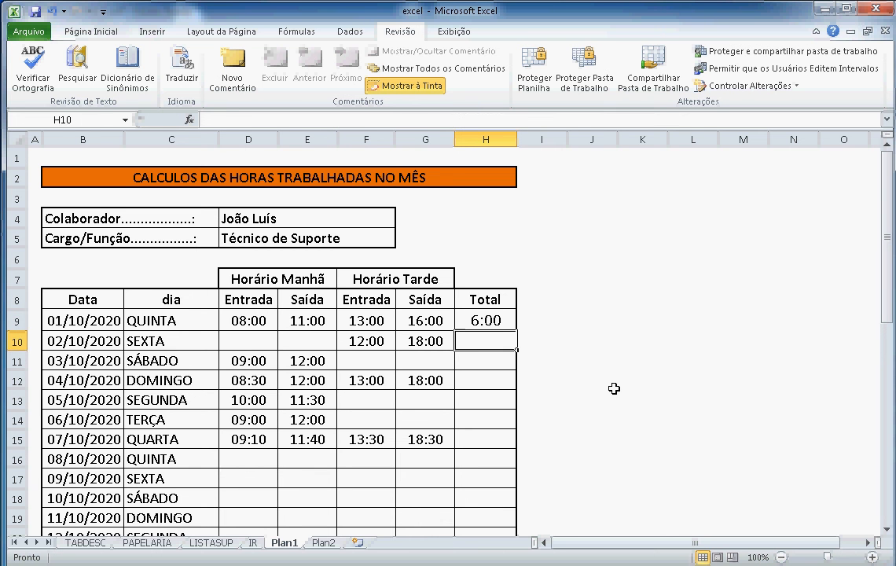
pyautogui.press('Down')
pyautogui.press('Down')
pyautogui.press('Down')
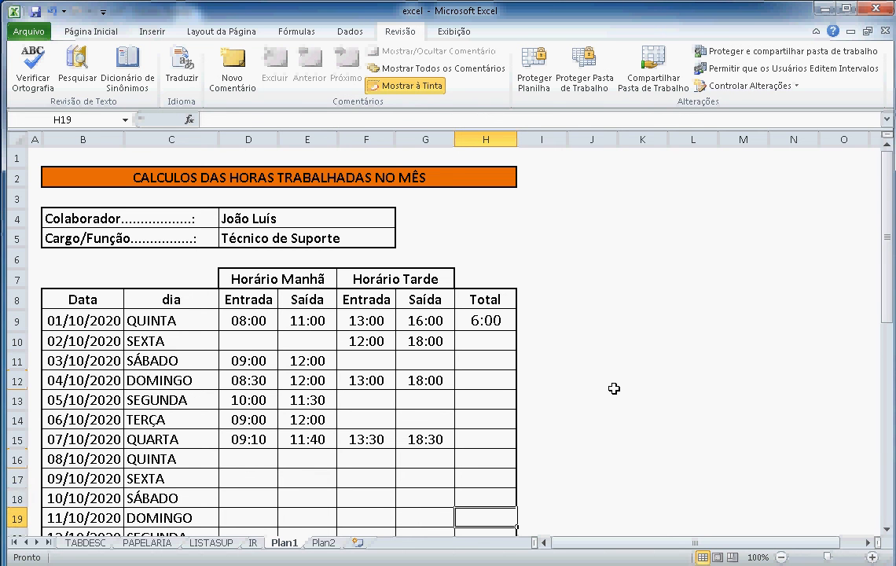
pyautogui.press('Up')
pyautogui.press('Up')
pyautogui.press('Up')
pyautogui.press('Up')
pyautogui.press('Up')
pyautogui.press('Up')
pyautogui.press('Up')
pyautogui.press('Up')
pyautogui.press('Up')
pyautogui.press('Up')
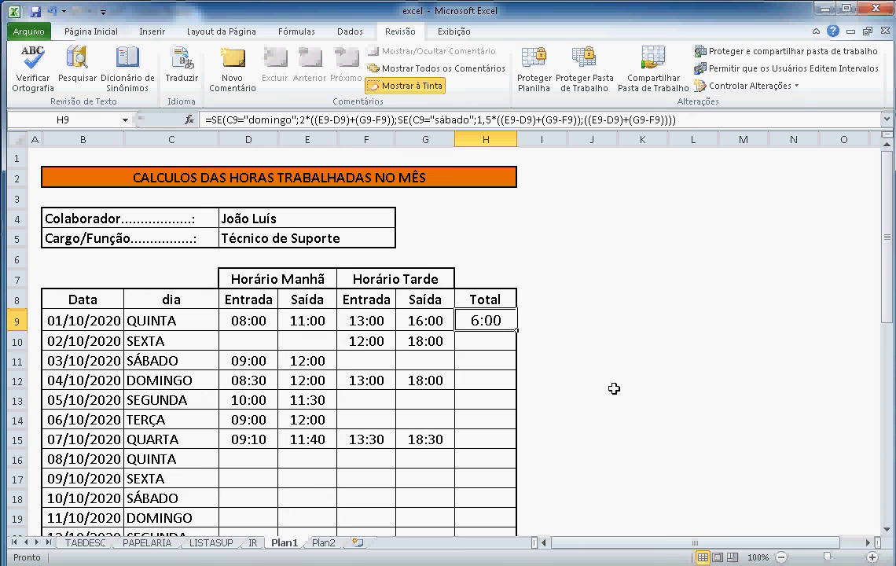
pyautogui.press('Down')
pyautogui.press('Down')
pyautogui.press('Down')
pyautogui.press('Down')
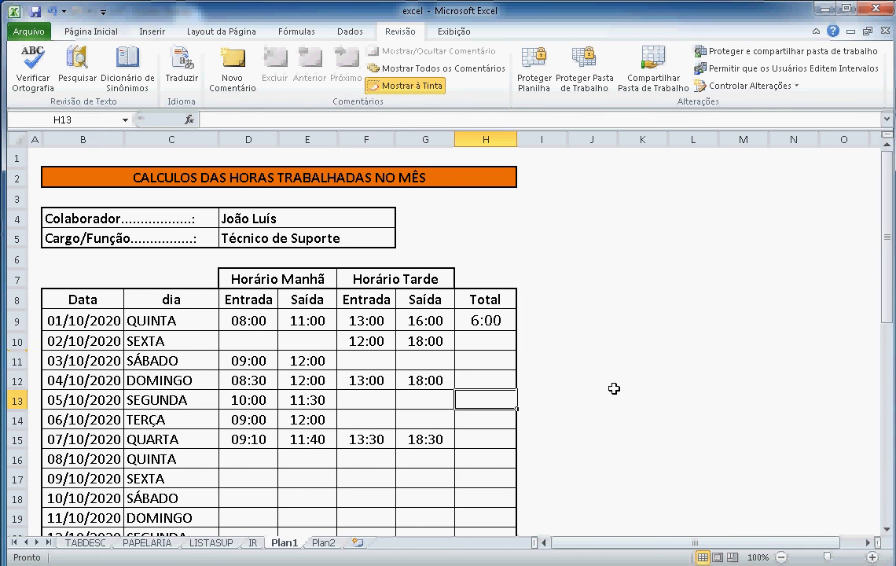
pyautogui.press('Up')
pyautogui.press('Up')
pyautogui.press('Up')
pyautogui.press('Up')
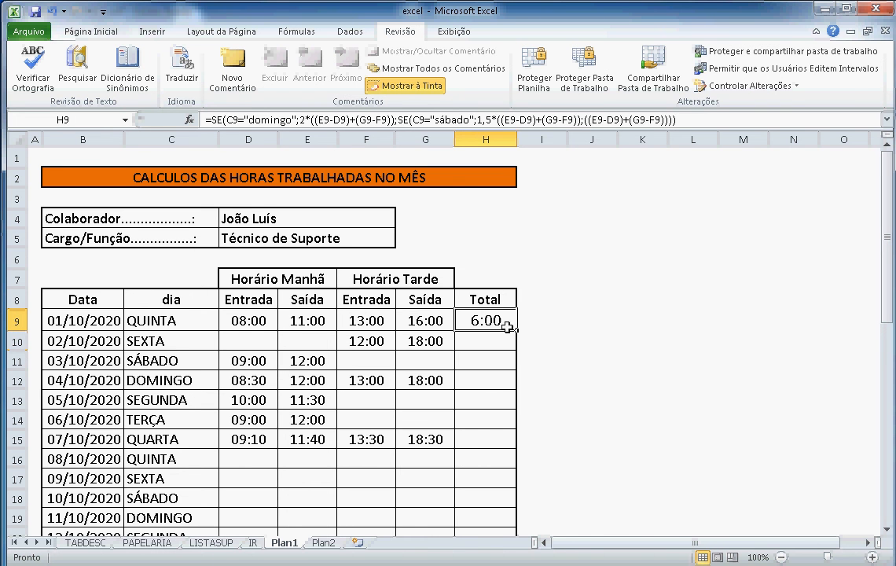
# Fill the Total formula from H9 down to H15 and check the copied formulas.
pyautogui.moveTo(516, 331); pyautogui.dragTo(512, 442)
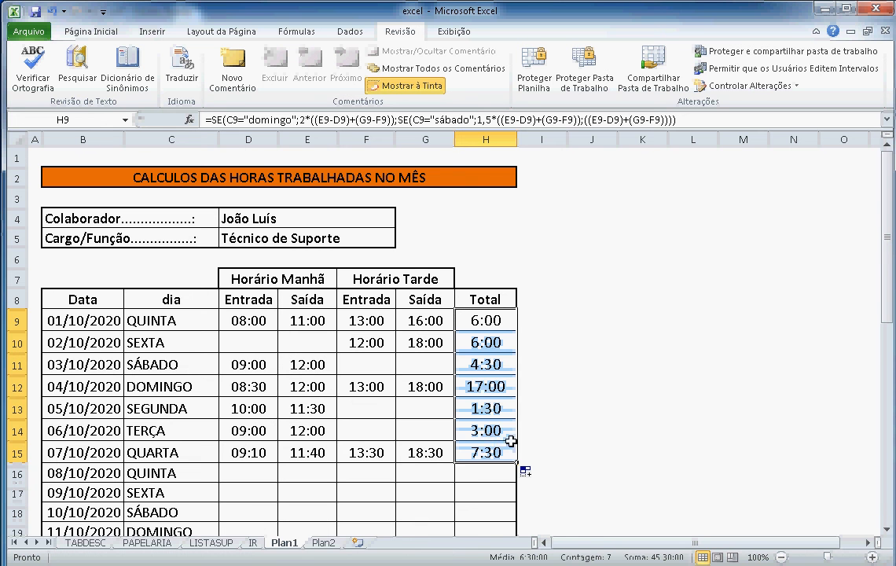
pyautogui.click(491, 340)
pyautogui.click(489, 401)
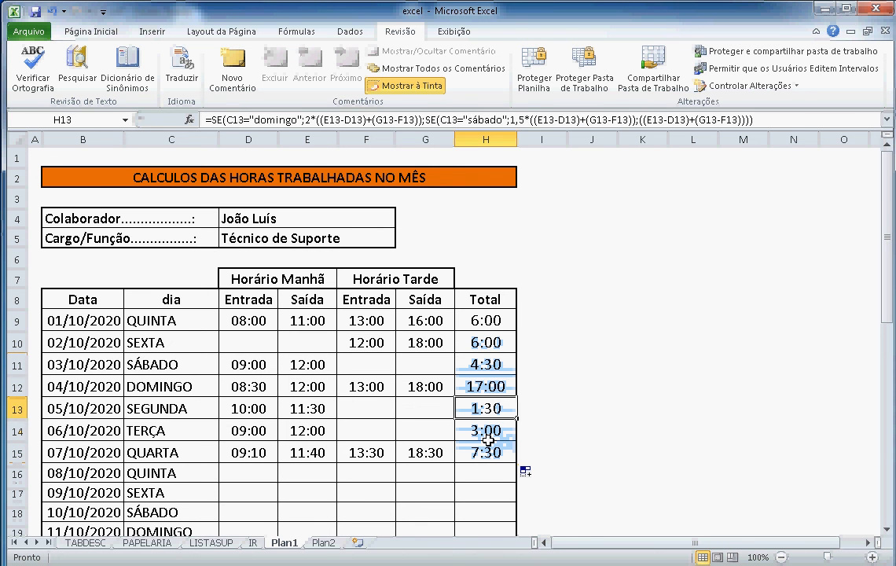
pyautogui.click(489, 453)
pyautogui.click(488, 474)
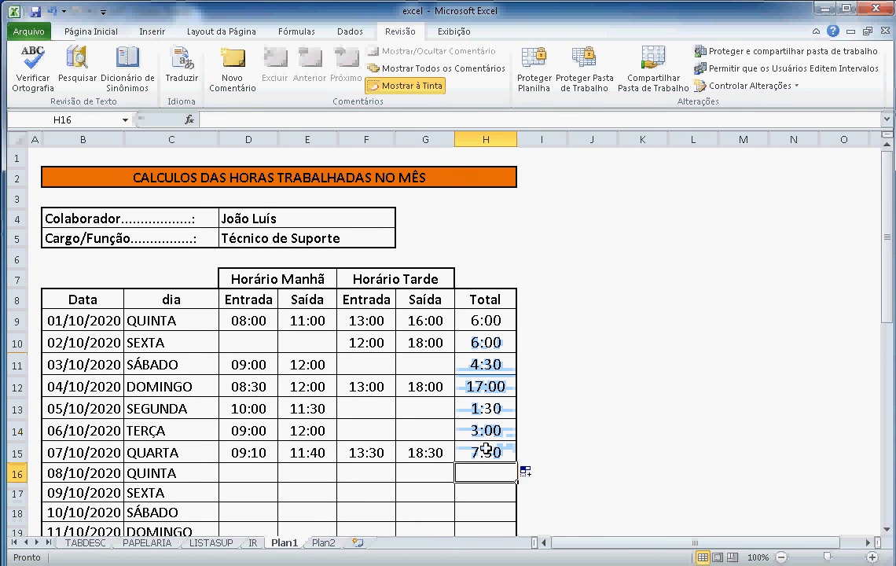
pyautogui.click(489, 452)
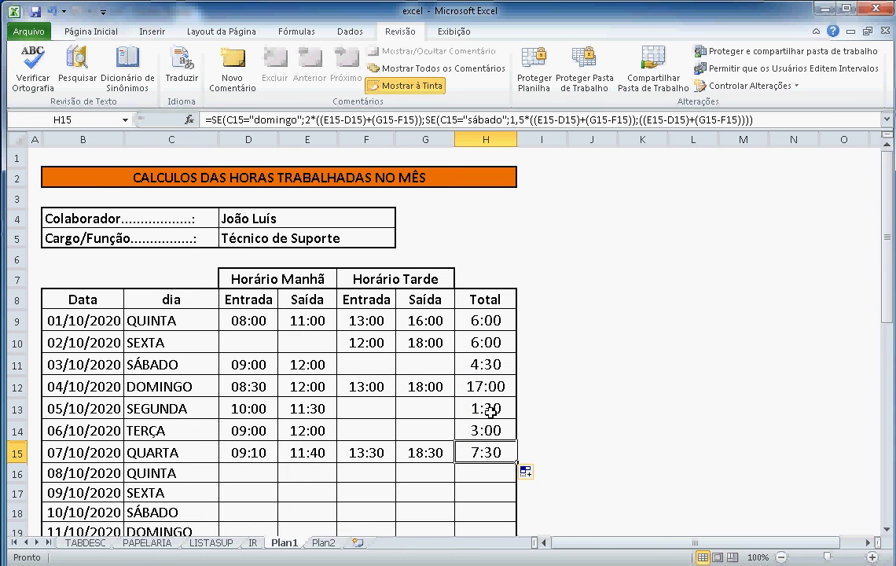
# Examine the weekly hours total formula in H41 and the daily Total rows it sums.
pyautogui.scroll(-11, 481, 453)
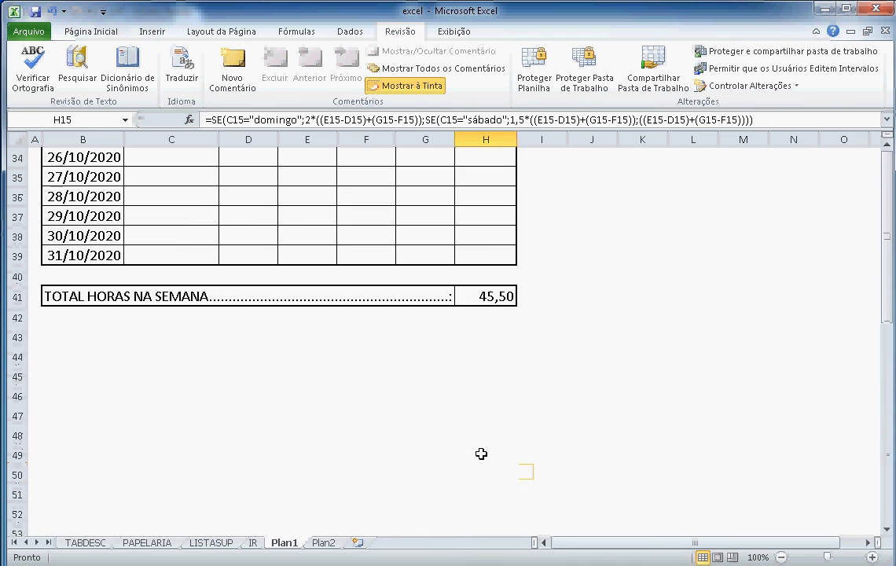
pyautogui.scroll(10, 481, 453)
pyautogui.scroll(-12, 480, 346)
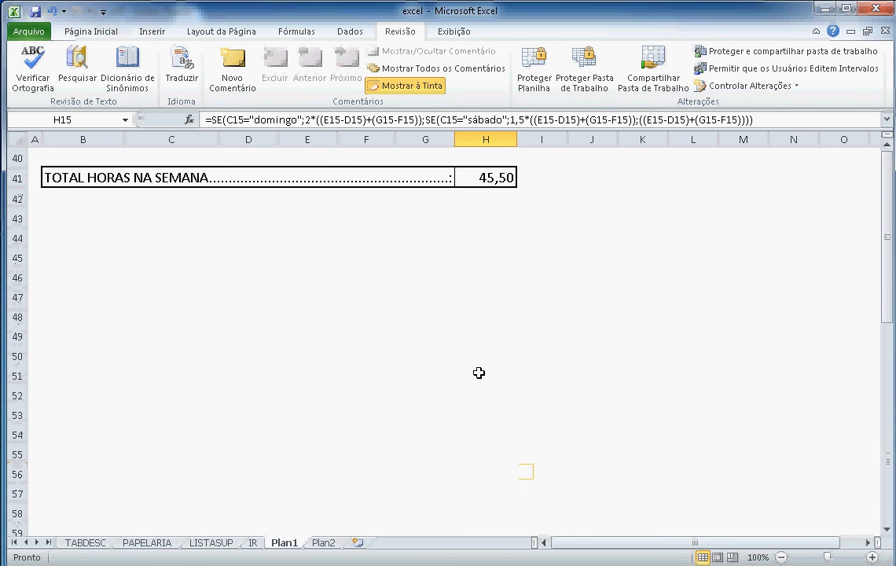
pyautogui.scroll(4, 479, 372)
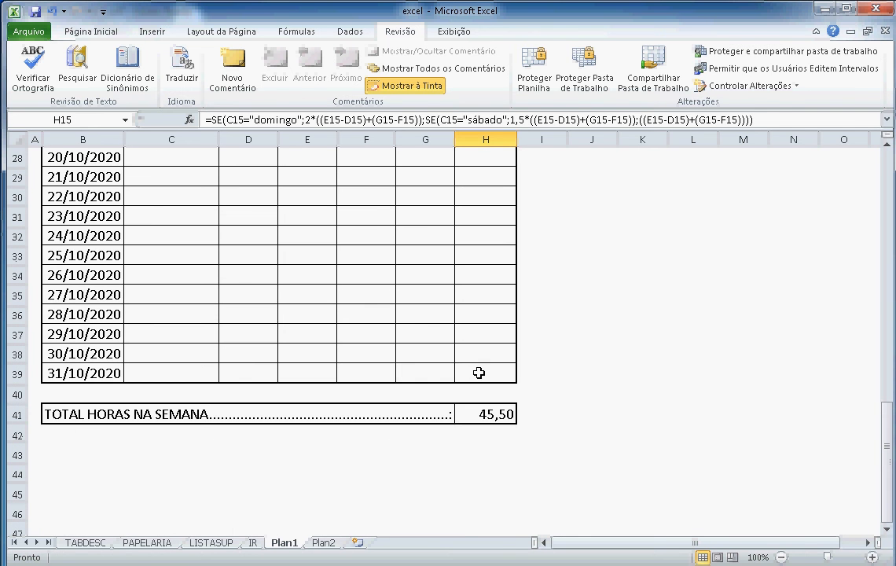
pyautogui.click(497, 414)
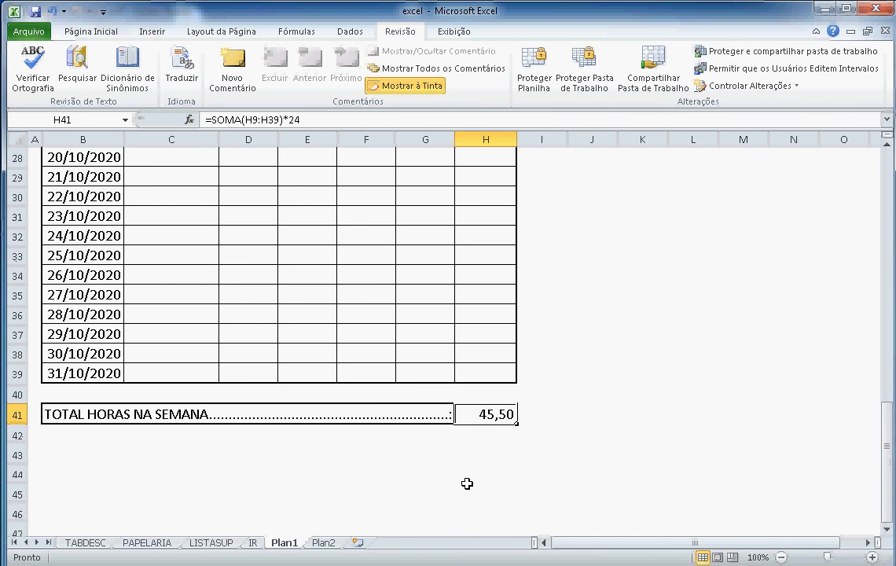
pyautogui.scroll(9, 467, 483)
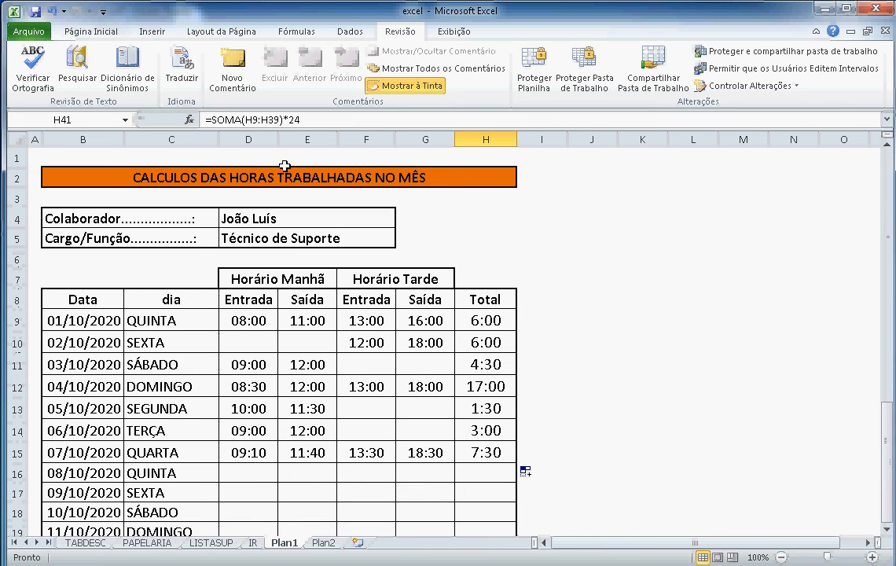
pyautogui.scroll(-7, 506, 532)
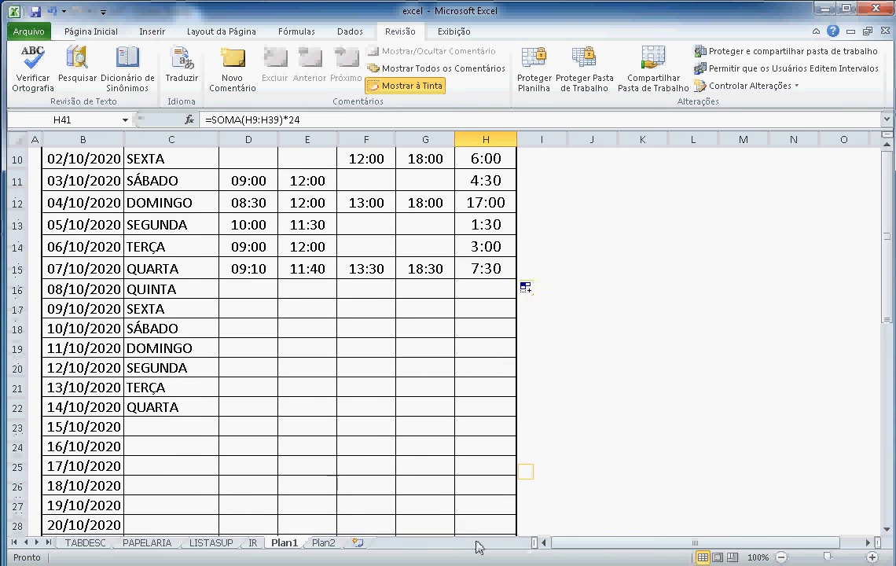
pyautogui.scroll(-3, 479, 528)
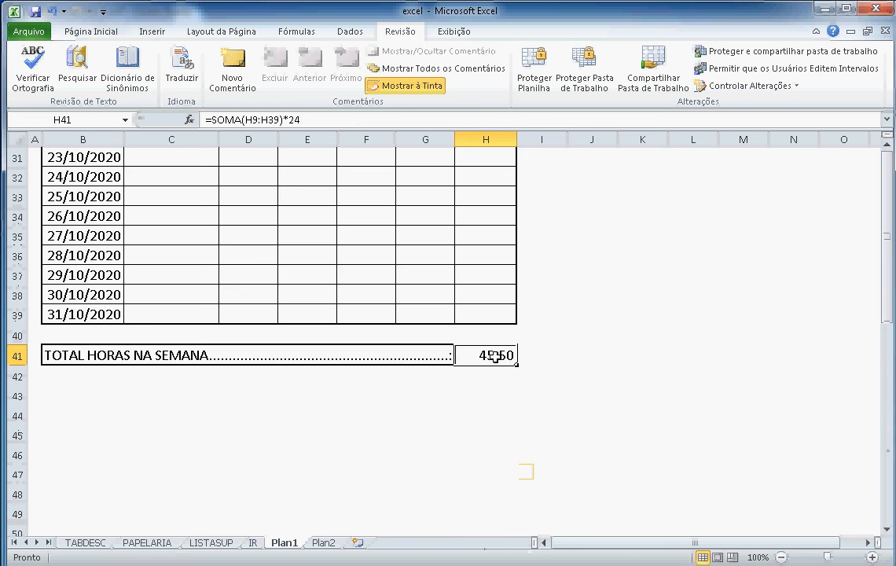
# Re-enter the weekly hours total in H41 as =soma(H9:H39)*24.
pyautogui.write('=soma')
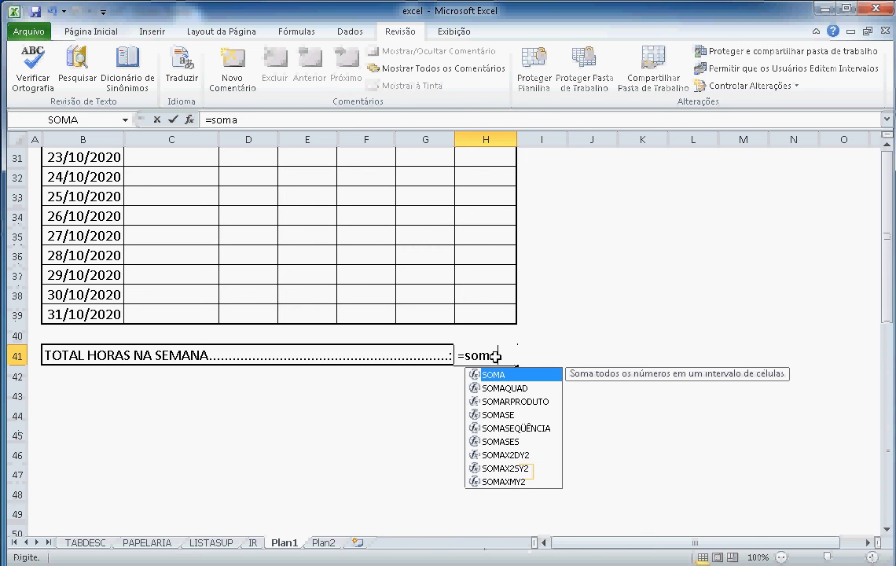
pyautogui.write('(')
pyautogui.scroll(10, 495, 357)
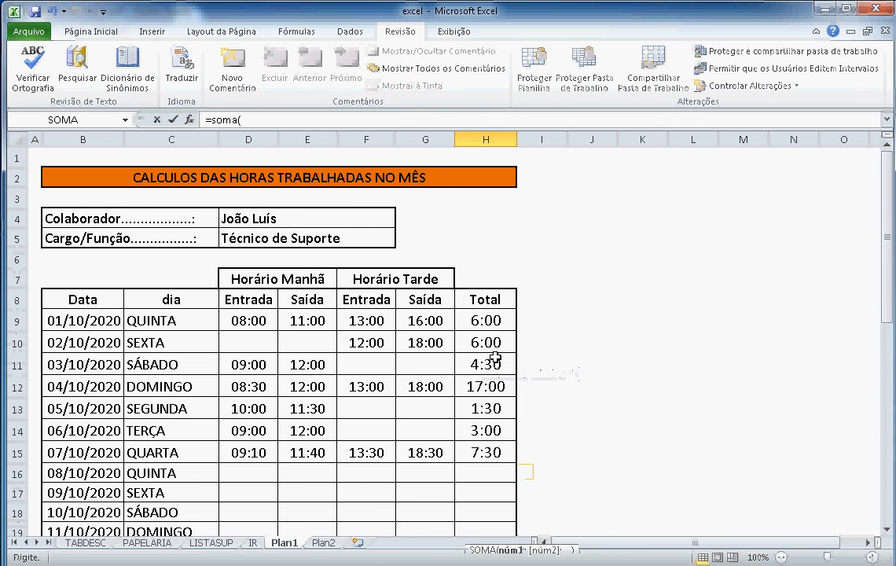
pyautogui.moveTo(482, 316); pyautogui.dragTo(480, 496)
pyautogui.scroll(-2, 614, 507)
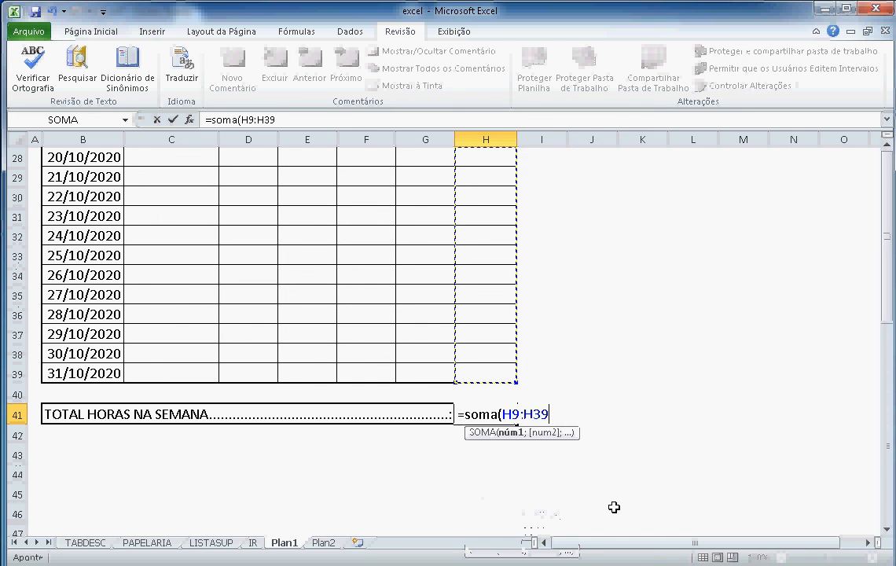
pyautogui.write(')')
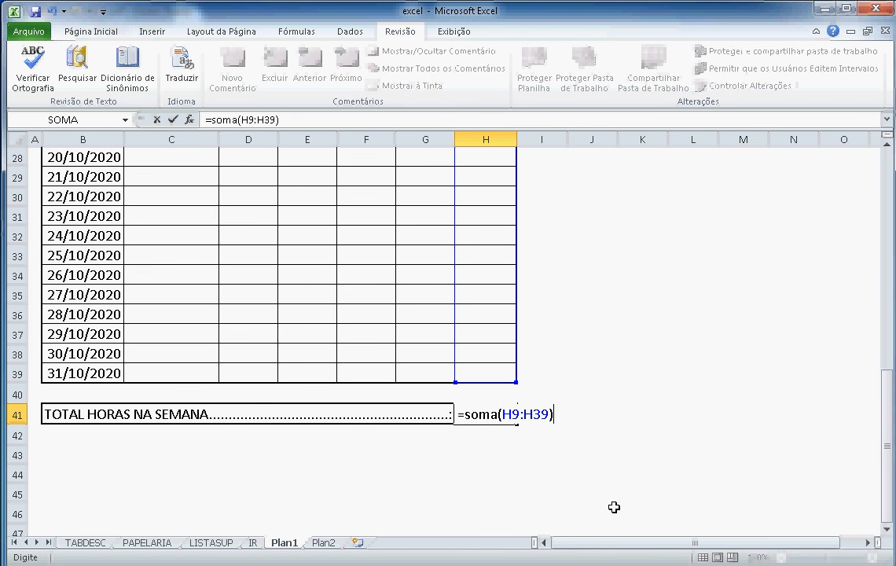
pyautogui.write('*24')
pyautogui.press('Return')
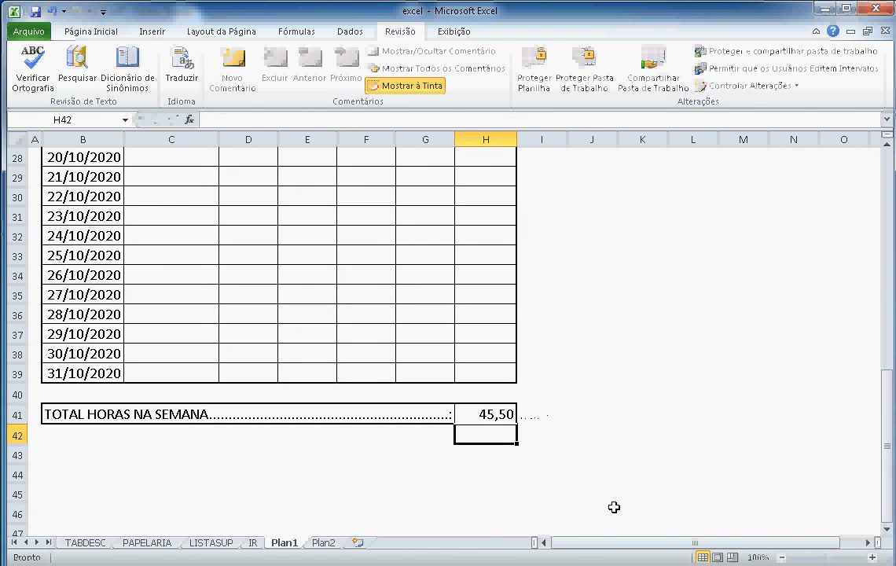
# Format H41 as Hora with type 13:30 and compare it with the daily totals in column H.
pyautogui.click(483, 417)
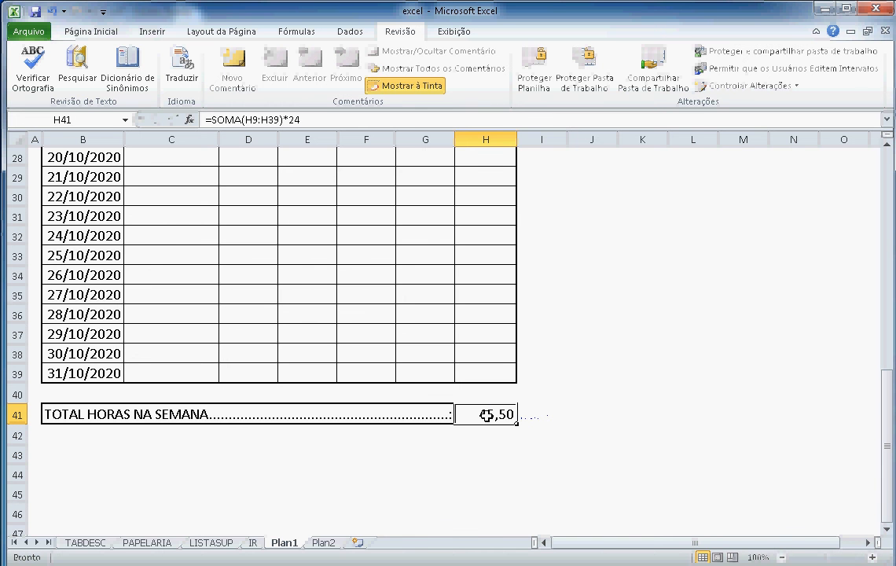
pyautogui.rightClick(487, 415)
pyautogui.click(566, 358)
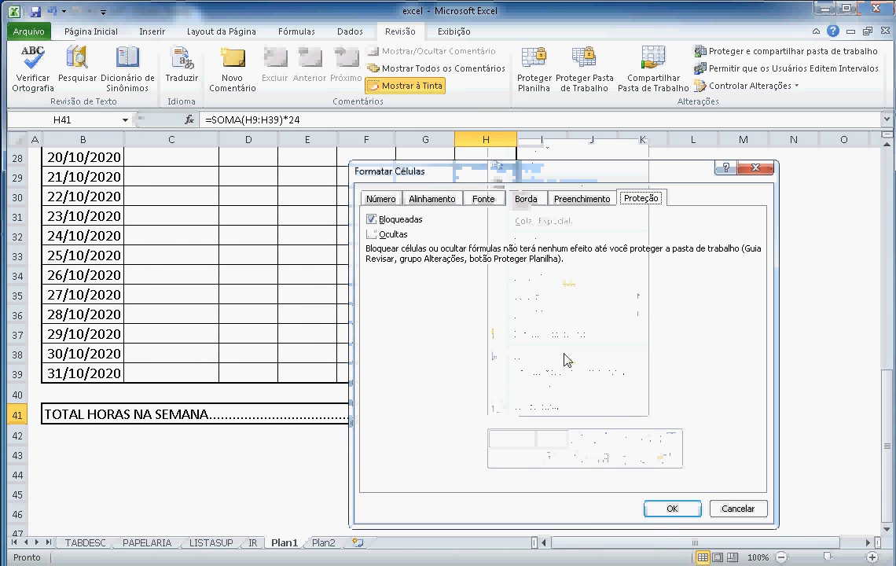
pyautogui.click(379, 199)
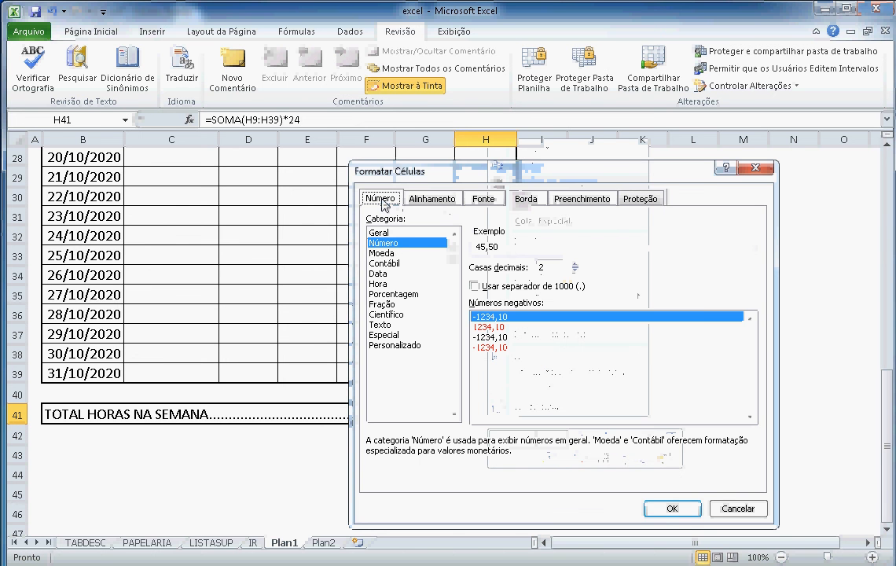
pyautogui.click(380, 284)
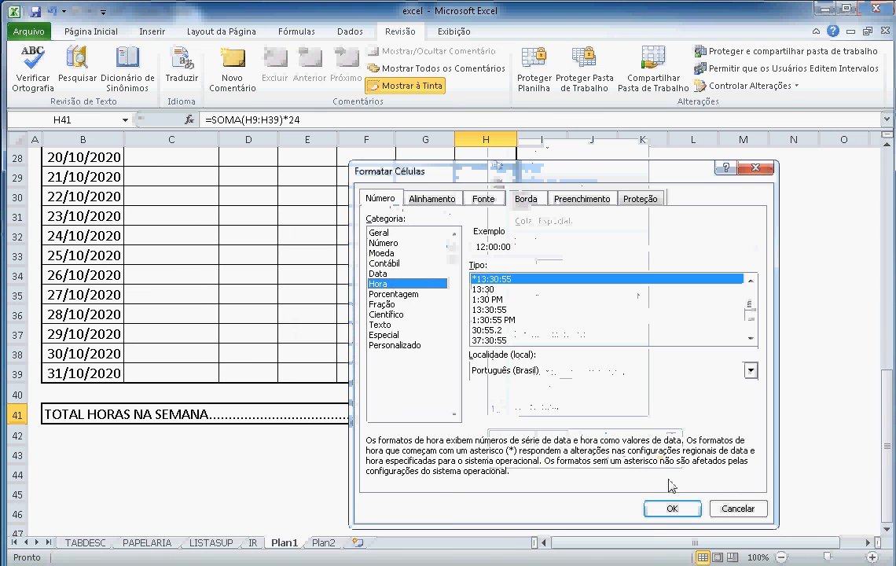
pyautogui.click(504, 289)
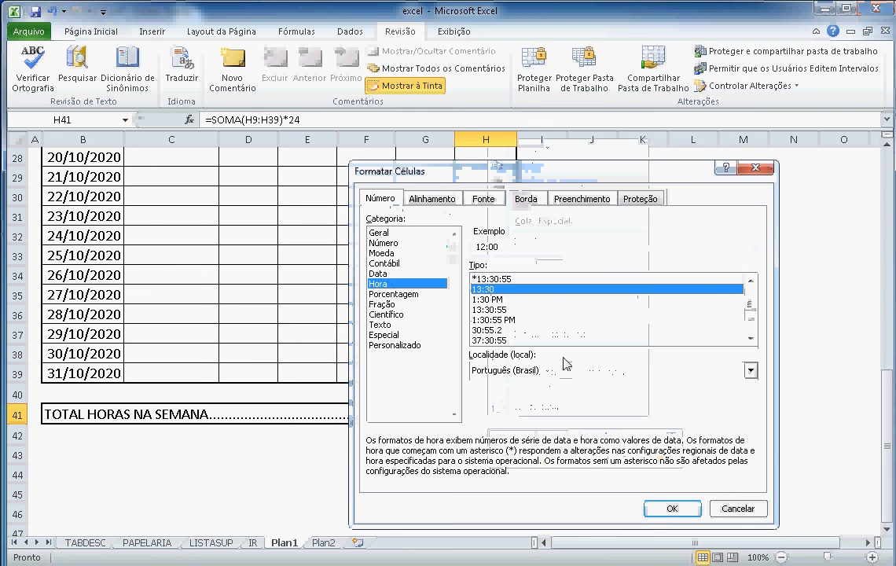
pyautogui.click(672, 509)
pyautogui.click(513, 444)
pyautogui.click(500, 412)
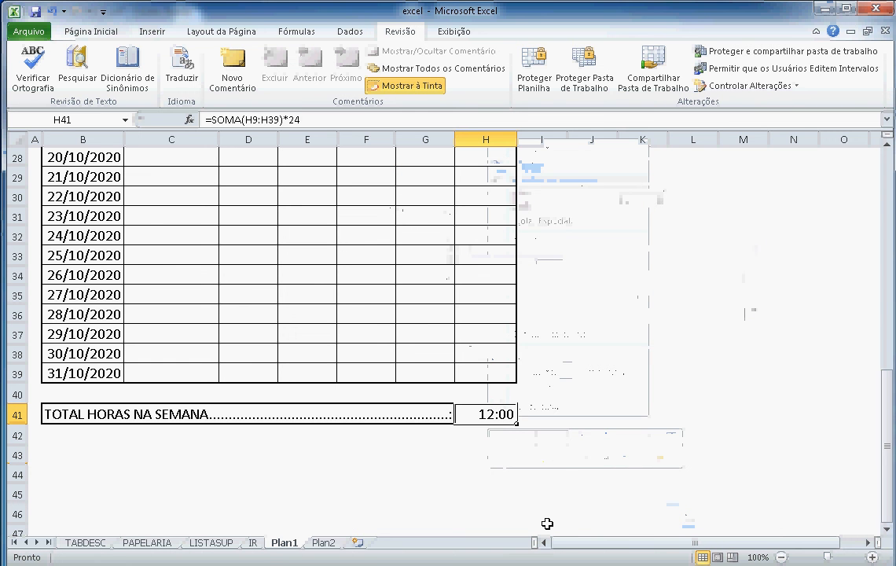
pyautogui.scroll(9, 507, 441)
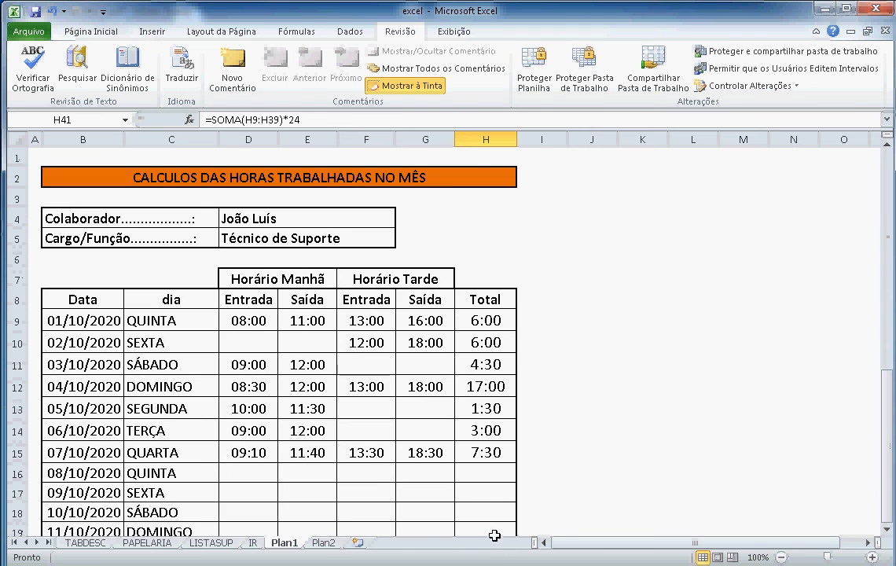
pyautogui.scroll(-7, 472, 472)
pyautogui.scroll(-2, 473, 470)
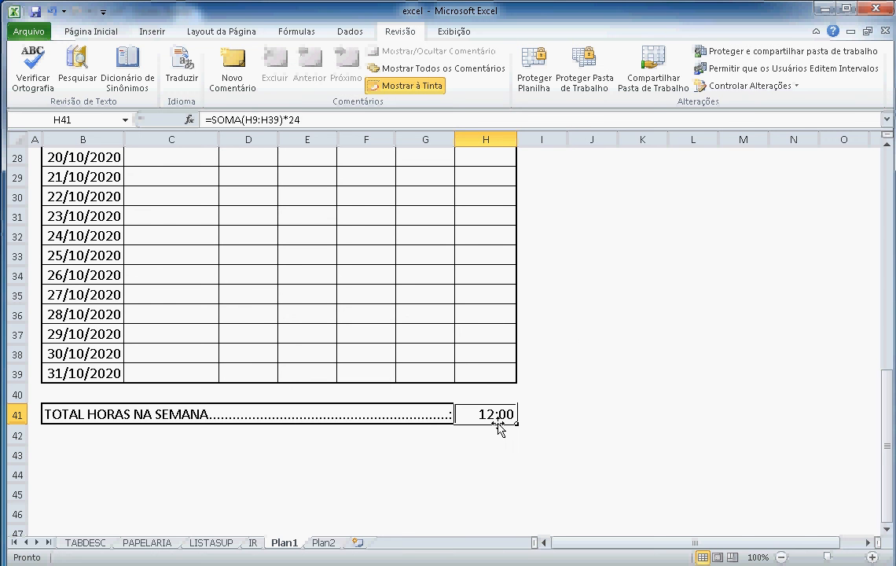
# Format the weekly hours total in H41 as Número with 2 decimal places.
pyautogui.scroll(8, 466, 319)
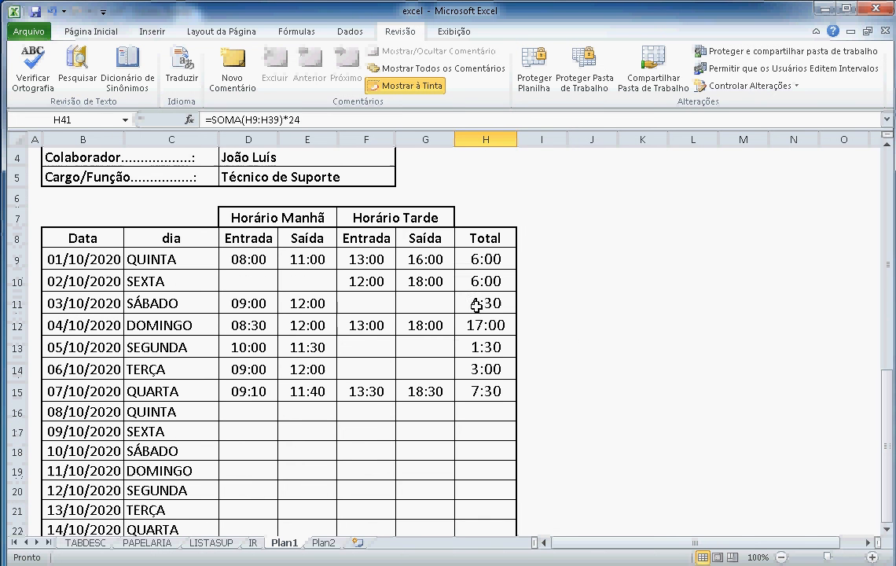
pyautogui.scroll(-9, 504, 370)
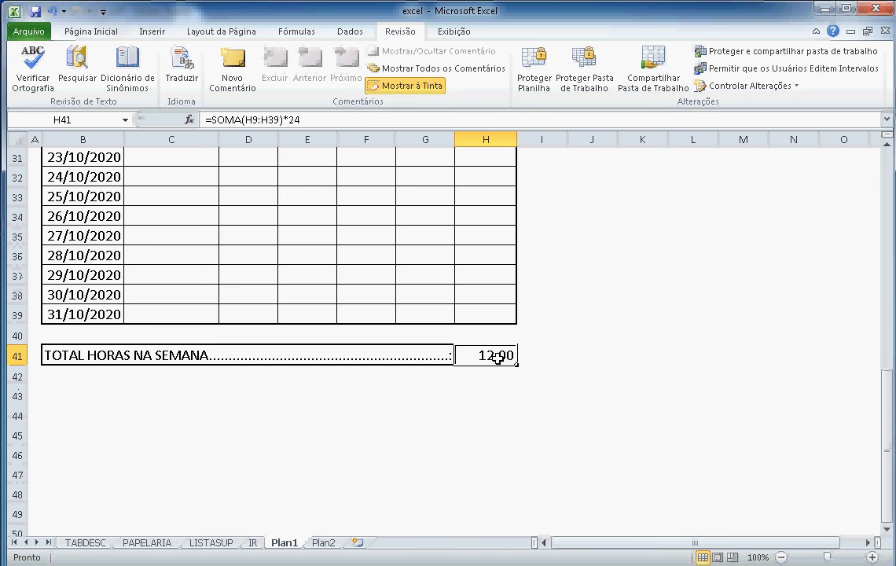
pyautogui.rightClick(498, 358)
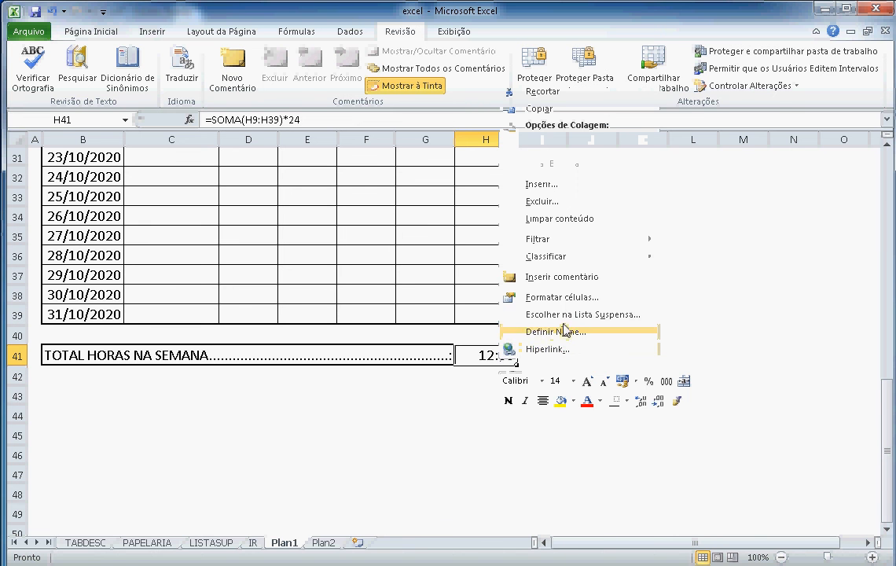
pyautogui.click(576, 299)
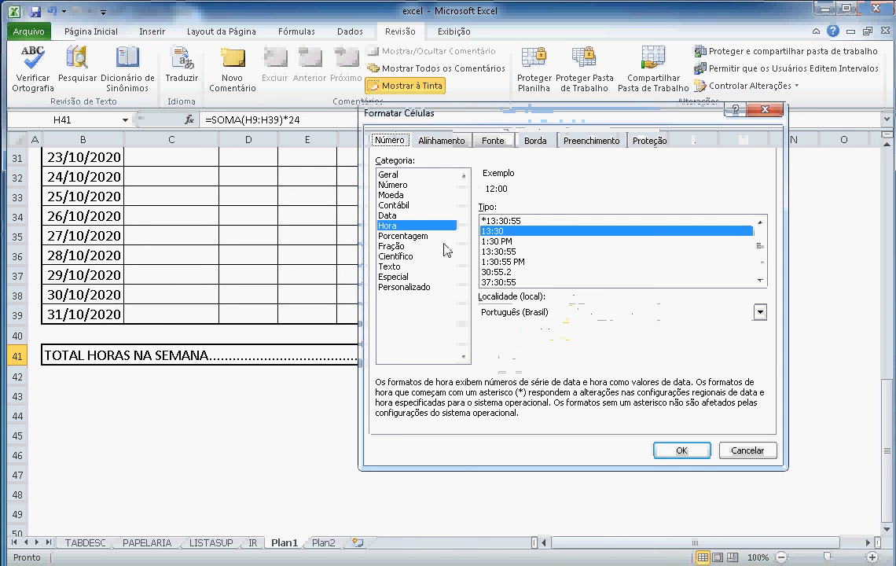
pyautogui.click(393, 185)
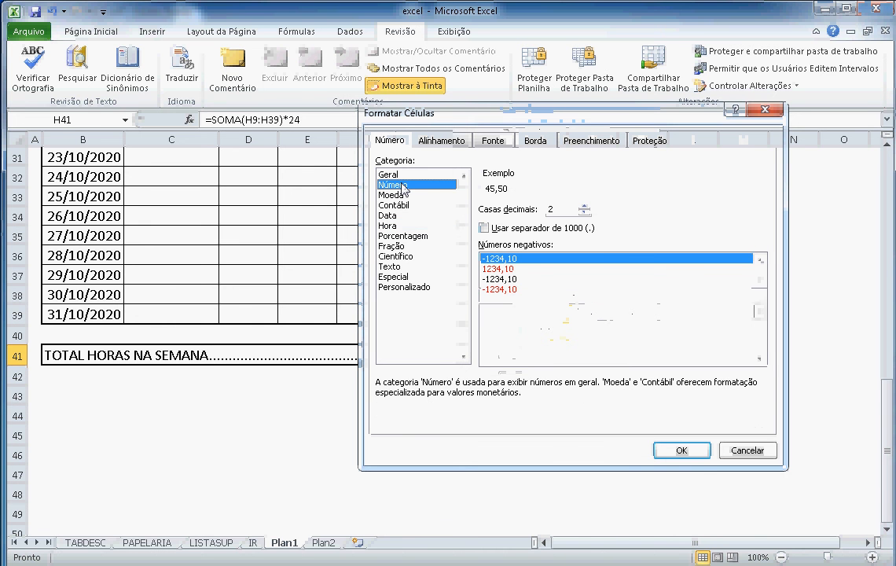
pyautogui.click(682, 451)
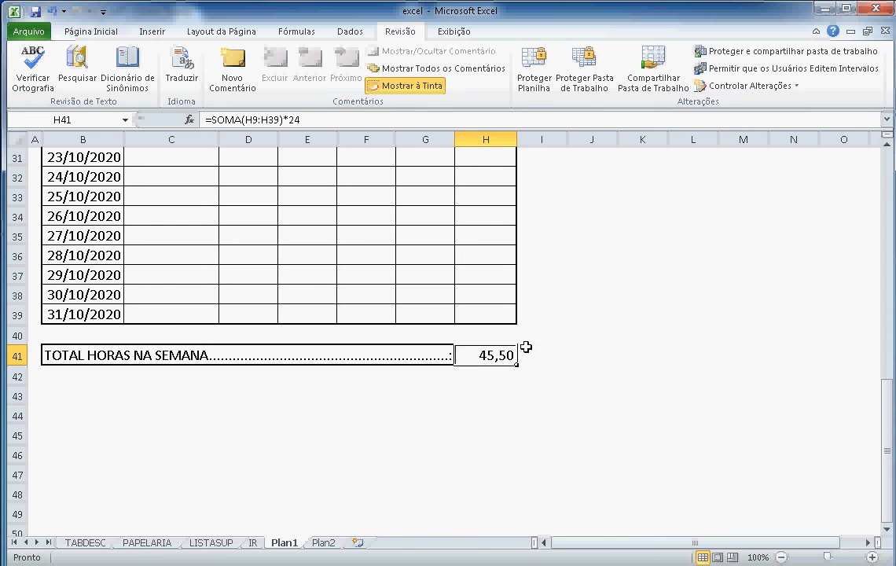
# Format the first day's afternoon Saída time in G9 as Hora with type 13:30.
pyautogui.scroll(10, 512, 354)
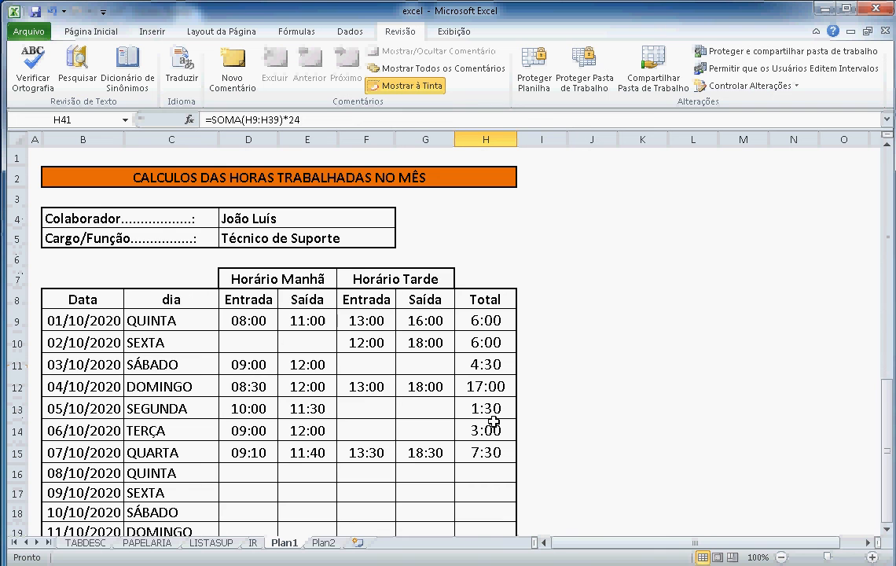
pyautogui.scroll(-12, 492, 472)
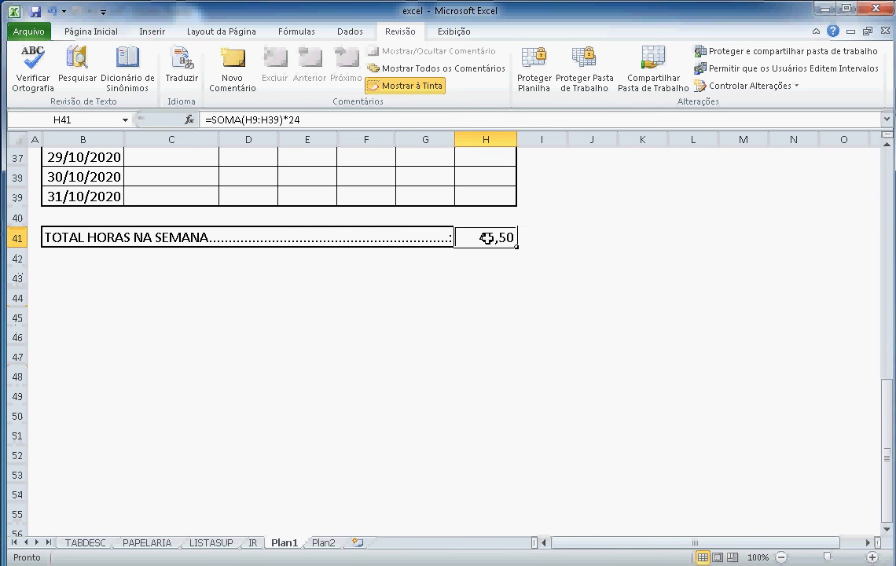
pyautogui.scroll(5, 456, 401)
pyautogui.scroll(5, 454, 398)
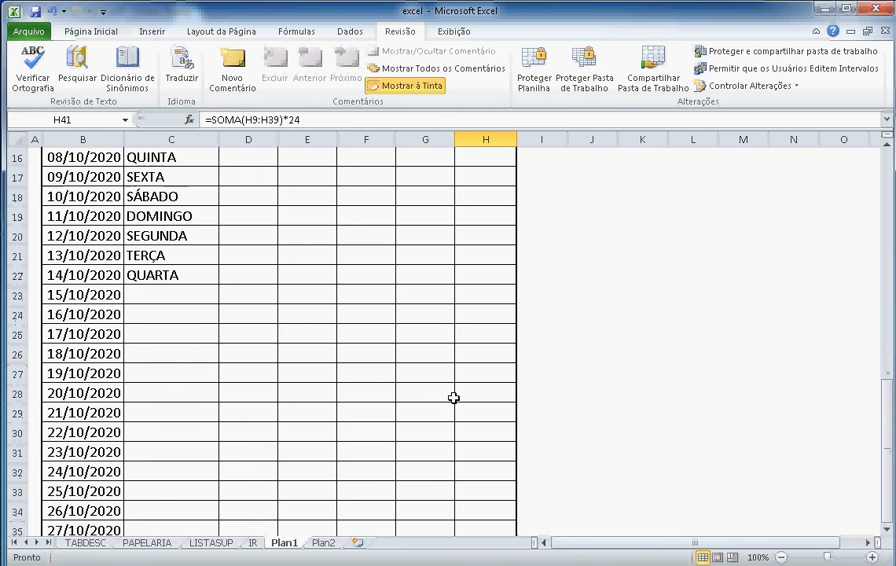
pyautogui.scroll(2, 454, 398)
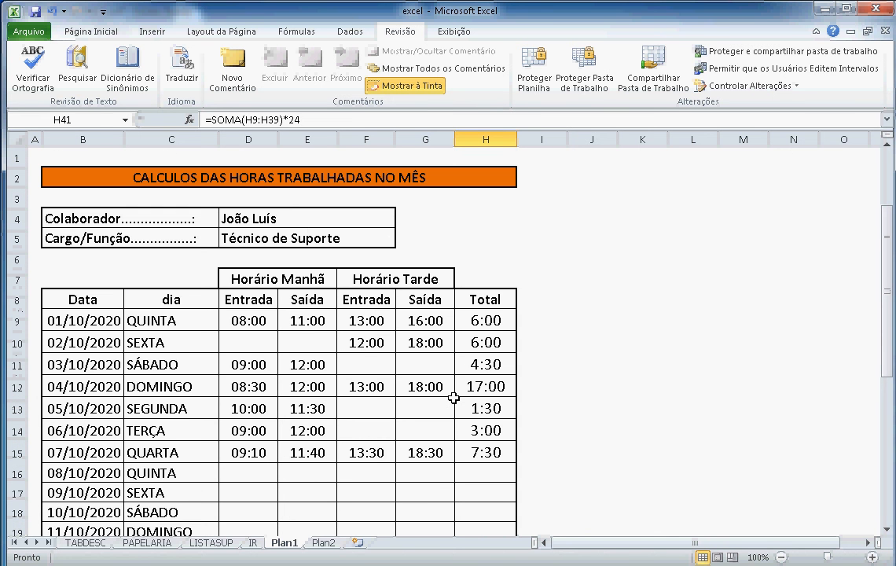
pyautogui.click(486, 317)
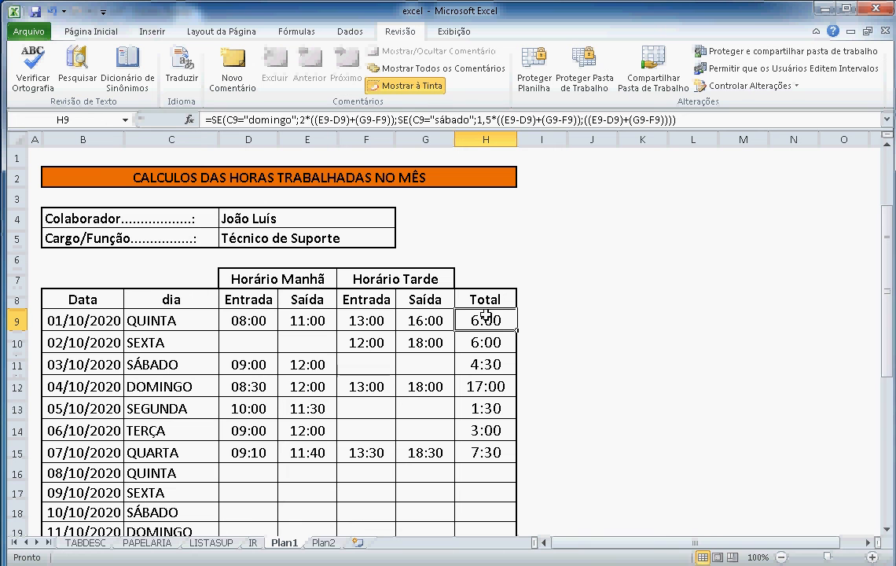
pyautogui.click(430, 322)
pyautogui.rightClick(430, 322)
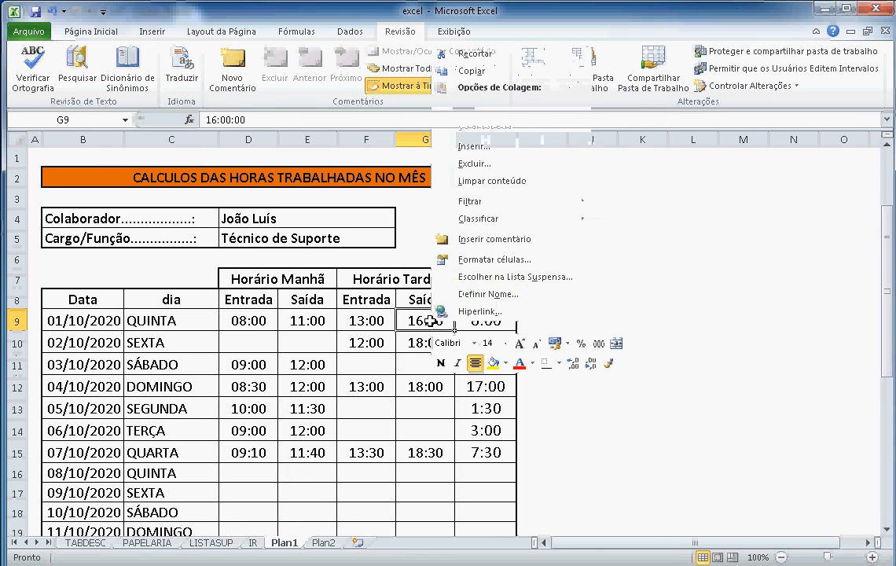
pyautogui.click(489, 261)
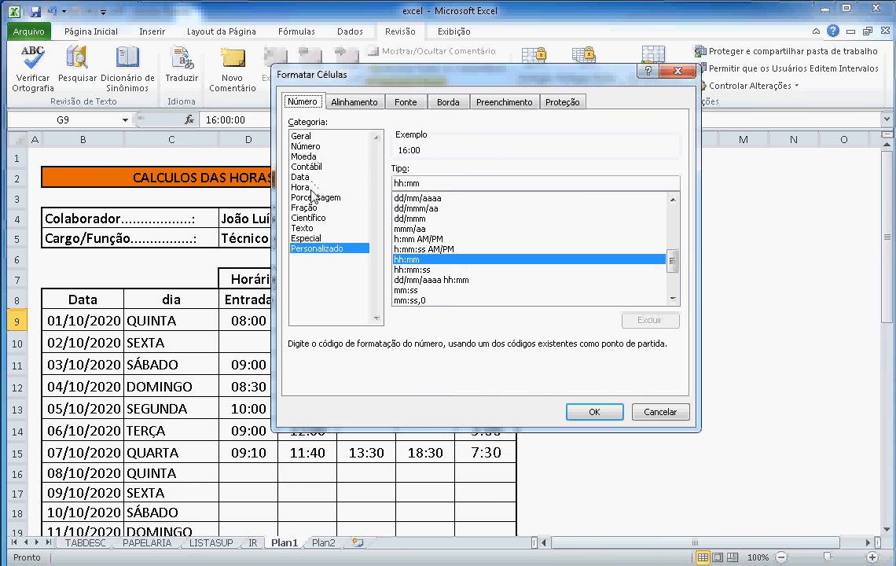
pyautogui.click(302, 187)
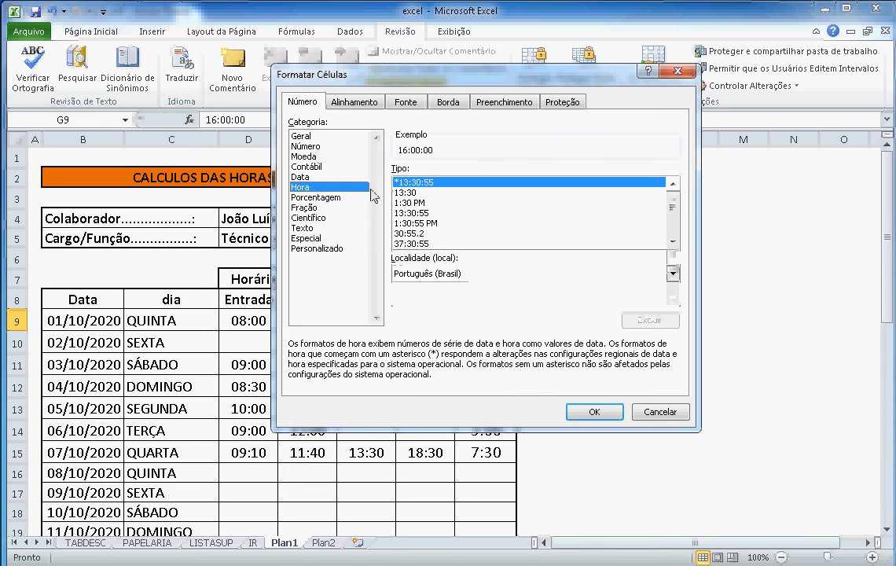
pyautogui.click(414, 192)
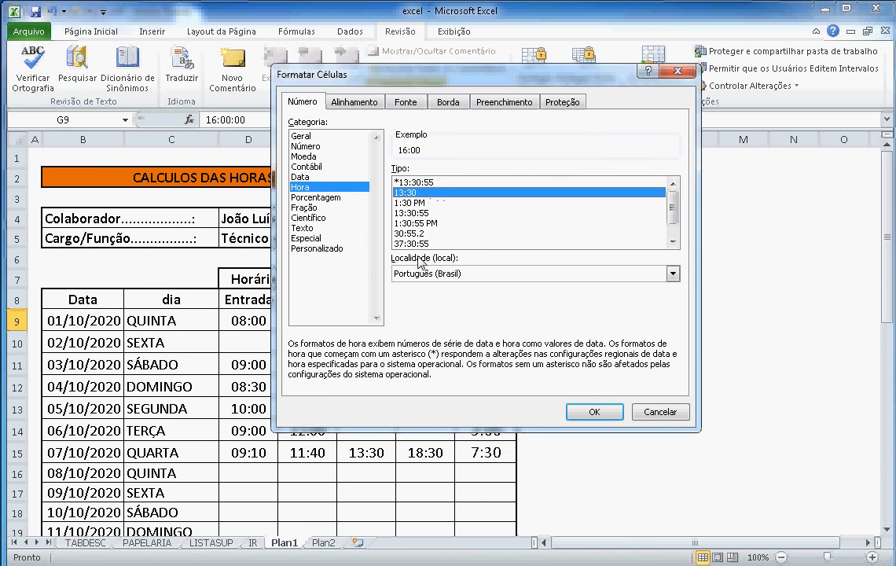
pyautogui.click(595, 413)
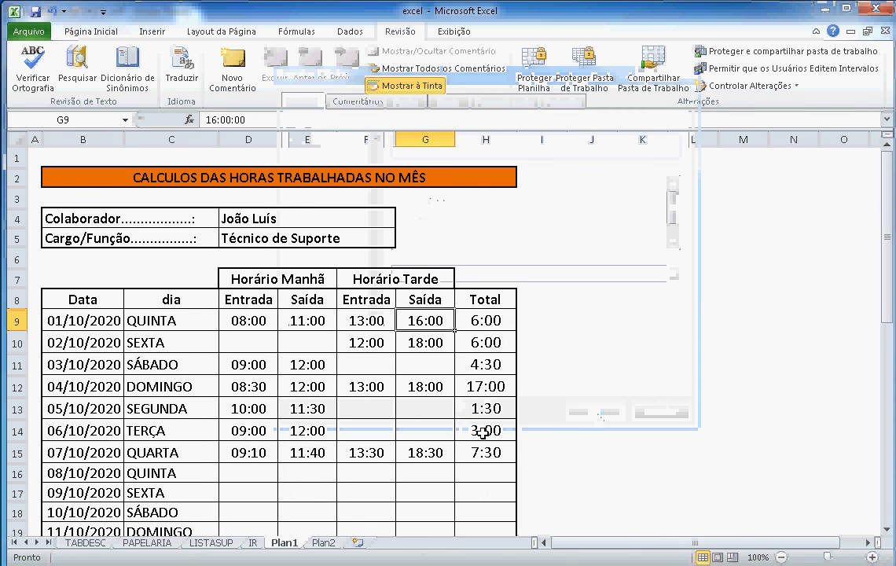
# Review the time entries and daily totals in rows 9 to 15 against the weekly hours total in H41.
pyautogui.click(490, 321)
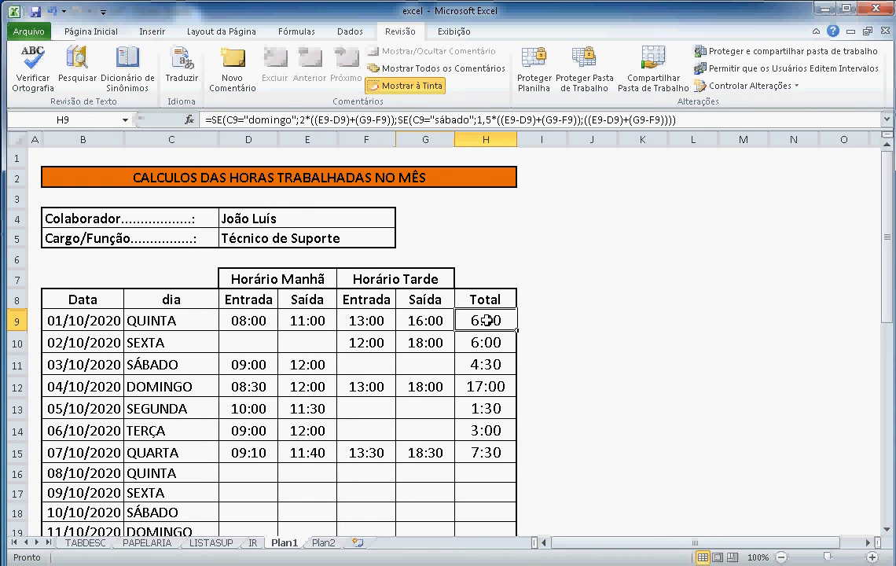
pyautogui.moveTo(488, 320); pyautogui.dragTo(248, 453)
pyautogui.click(487, 431)
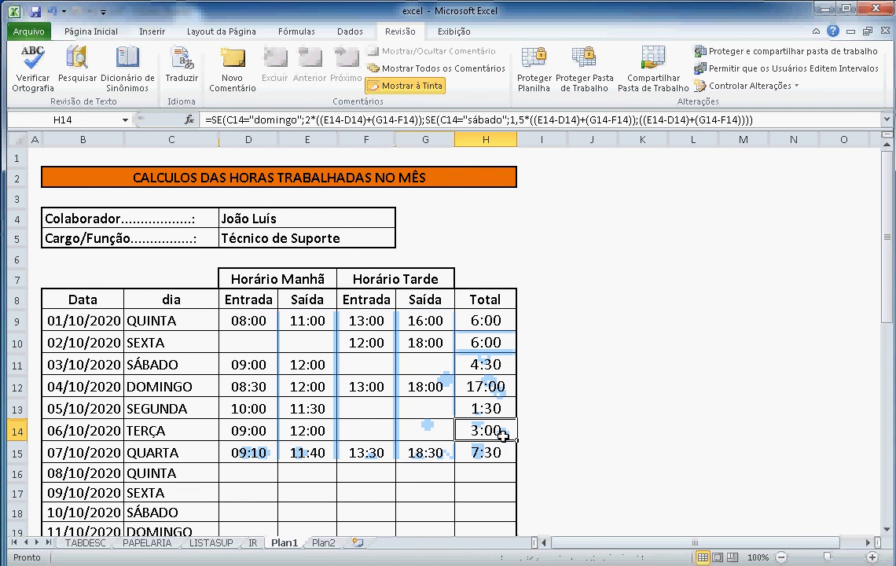
pyautogui.scroll(-11, 478, 460)
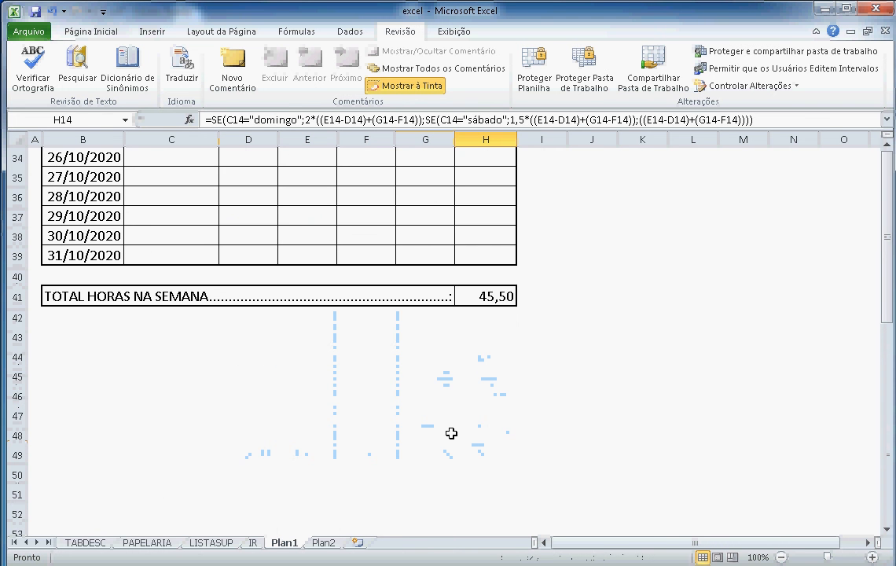
pyautogui.scroll(11, 452, 433)
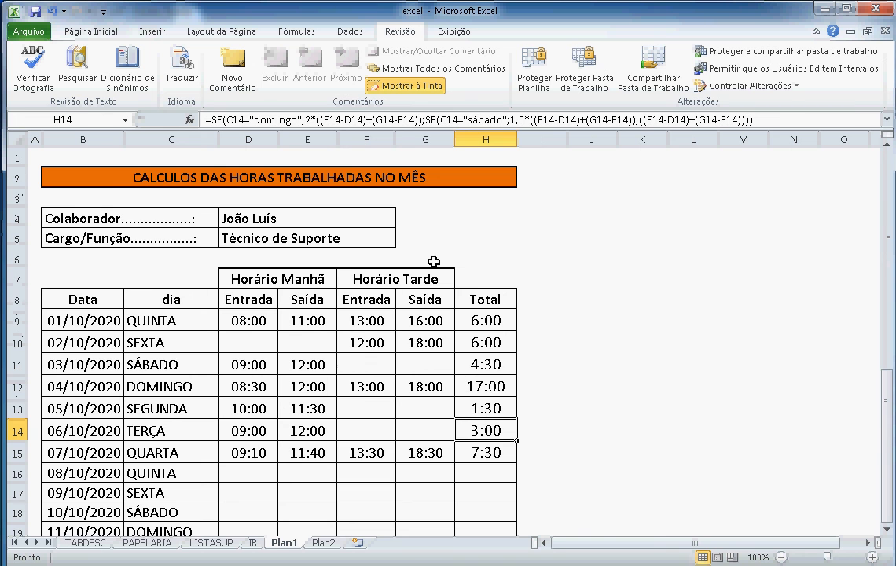
pyautogui.scroll(-1, 307, 287)
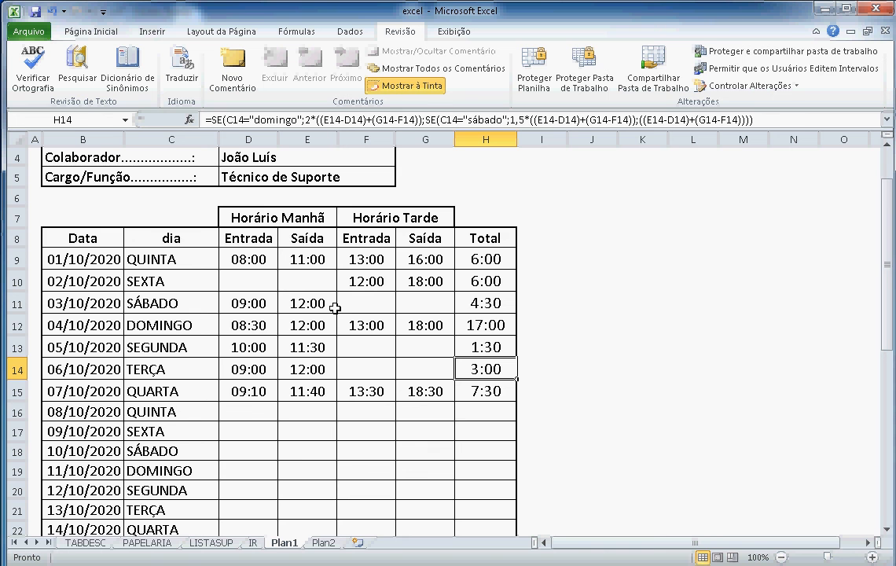
pyautogui.scroll(-3, 381, 402)
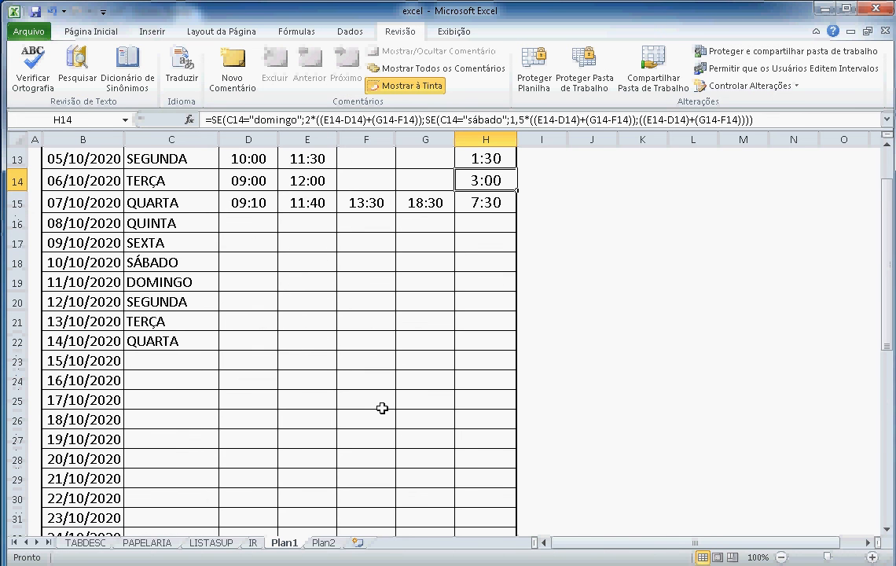
pyautogui.scroll(-5, 382, 408)
pyautogui.scroll(6, 382, 408)
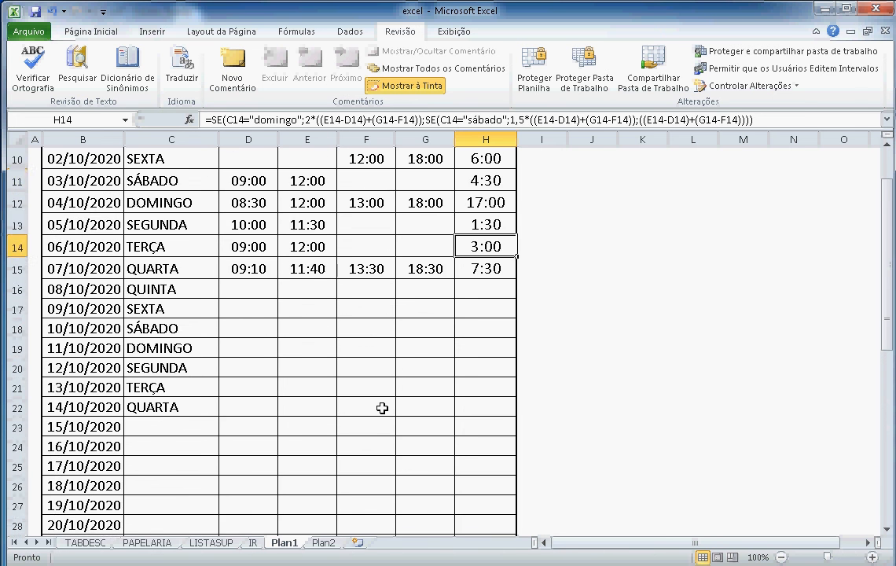
pyautogui.scroll(3, 382, 408)
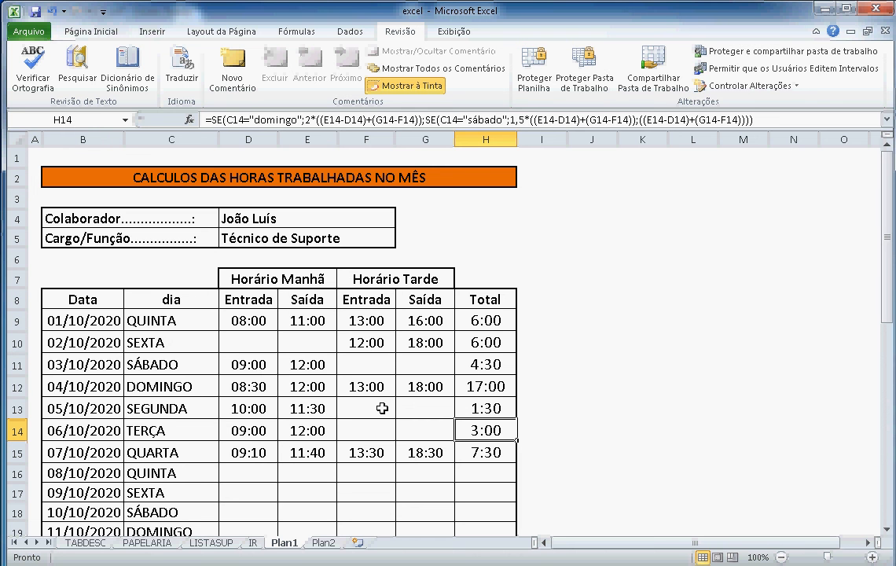
# Examine the Total formulas in H9 and H11 and the ESCOLHER weekday formula in C11.
pyautogui.click(485, 320)
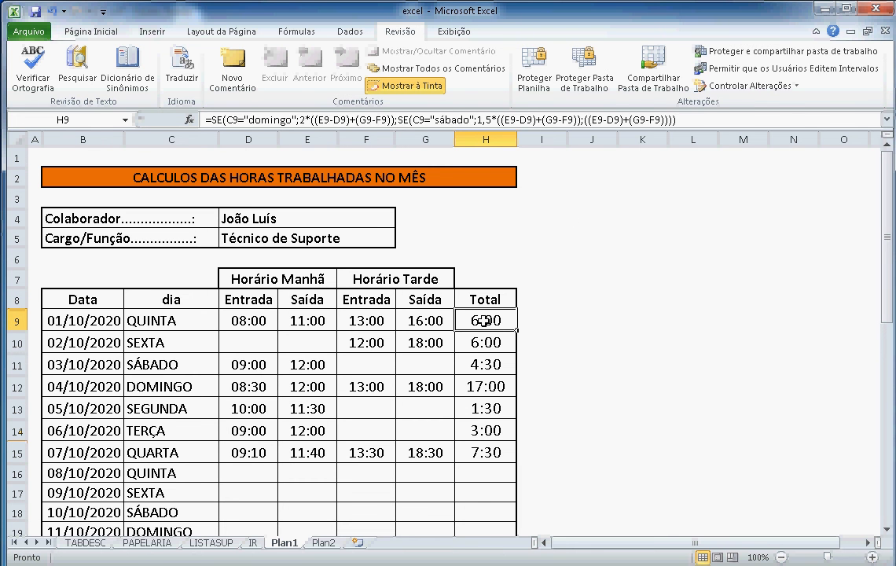
pyautogui.click(492, 365)
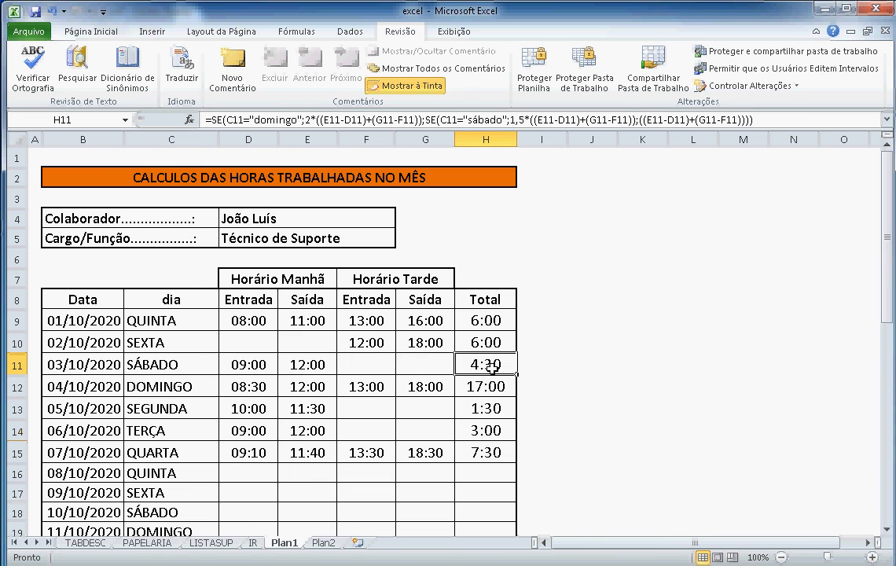
pyautogui.doubleClick(492, 367)
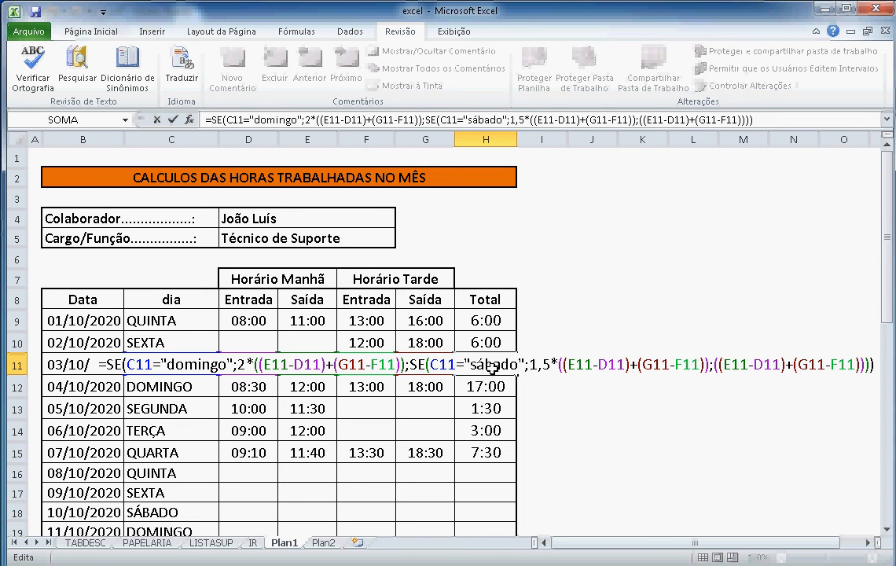
pyautogui.hotkey('ctrl', 'Return')
pyautogui.click(157, 364)
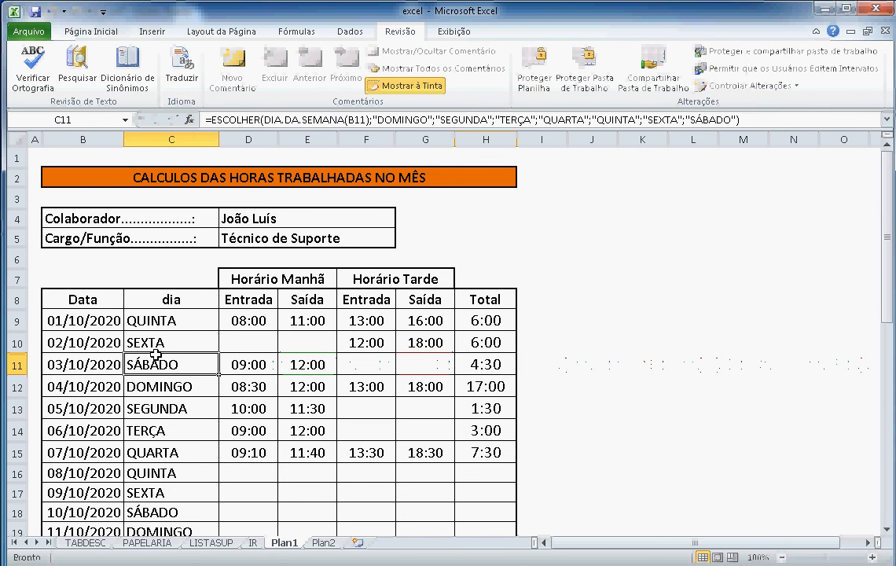
pyautogui.doubleClick(152, 364)
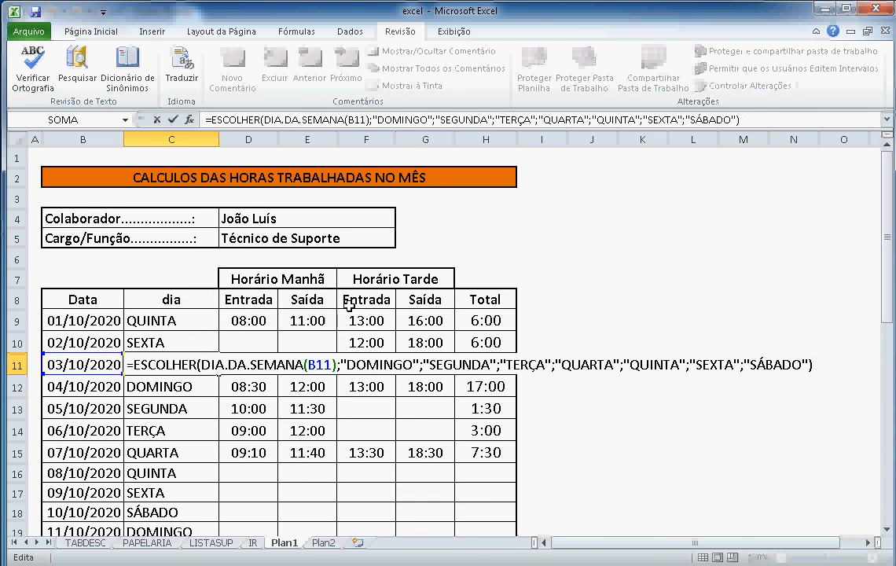
pyautogui.hotkey('ctrl', 'Return')
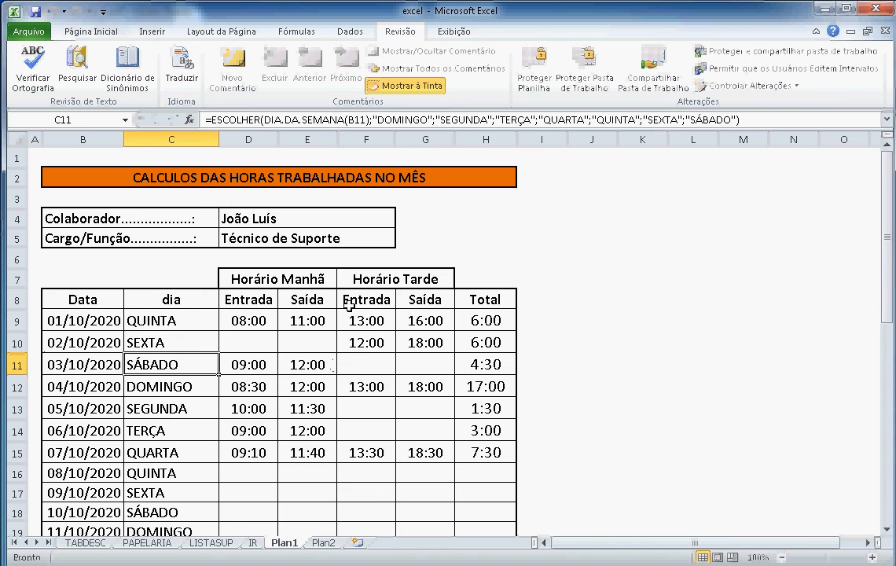